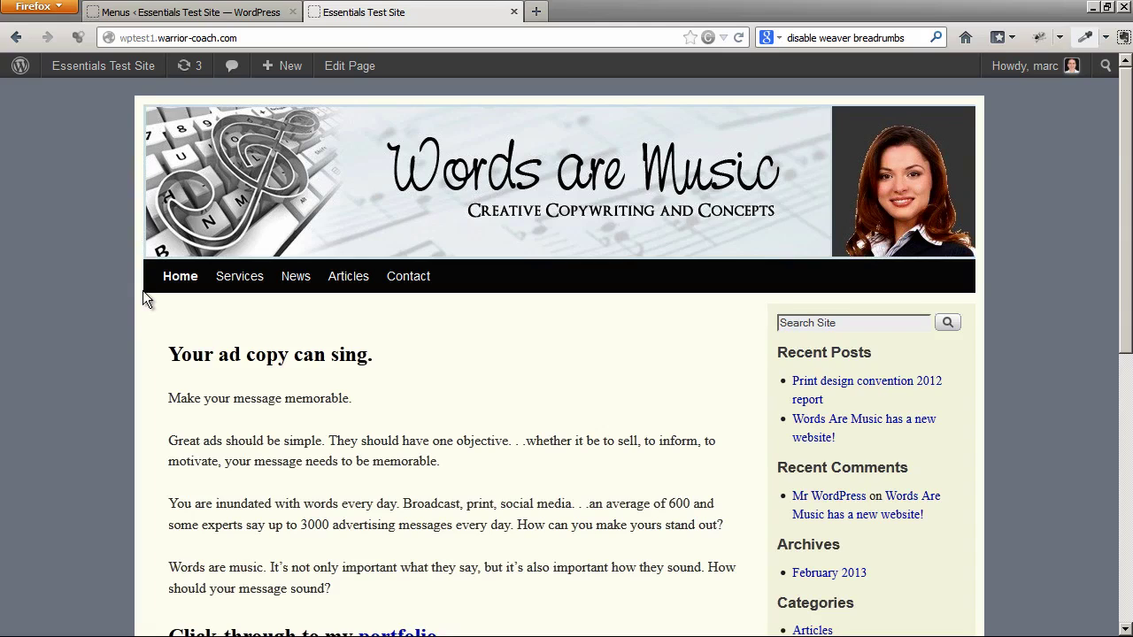
Step: Examine the site's home page from header to footer, including the widgets in its sidebar
scroll(1123, 298, down, 3)
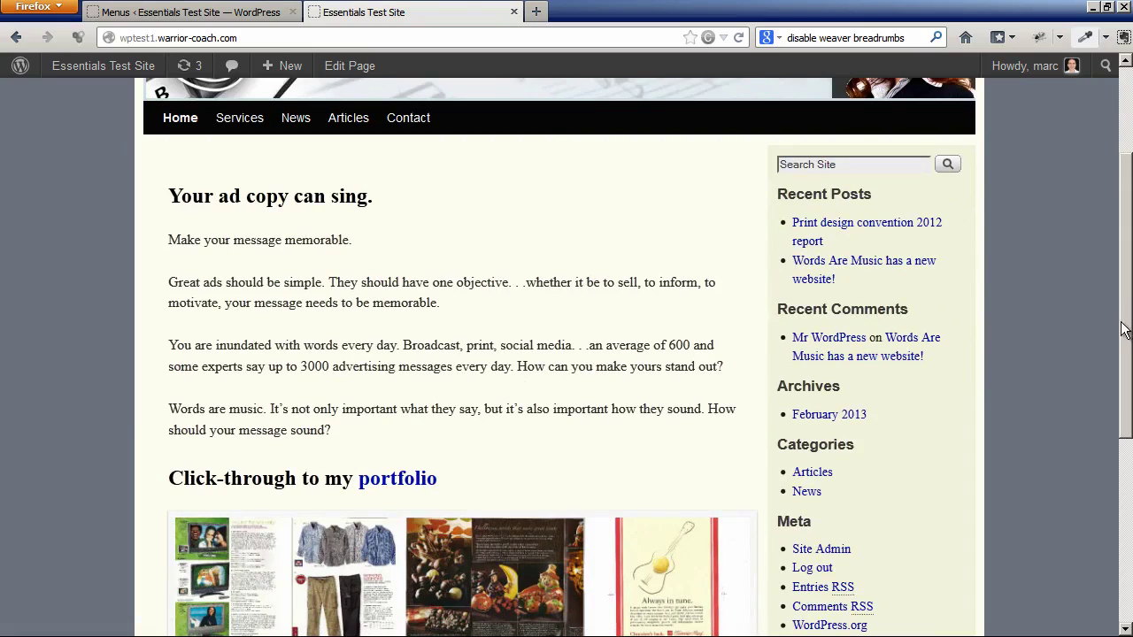
scroll(1124, 329, up, 3)
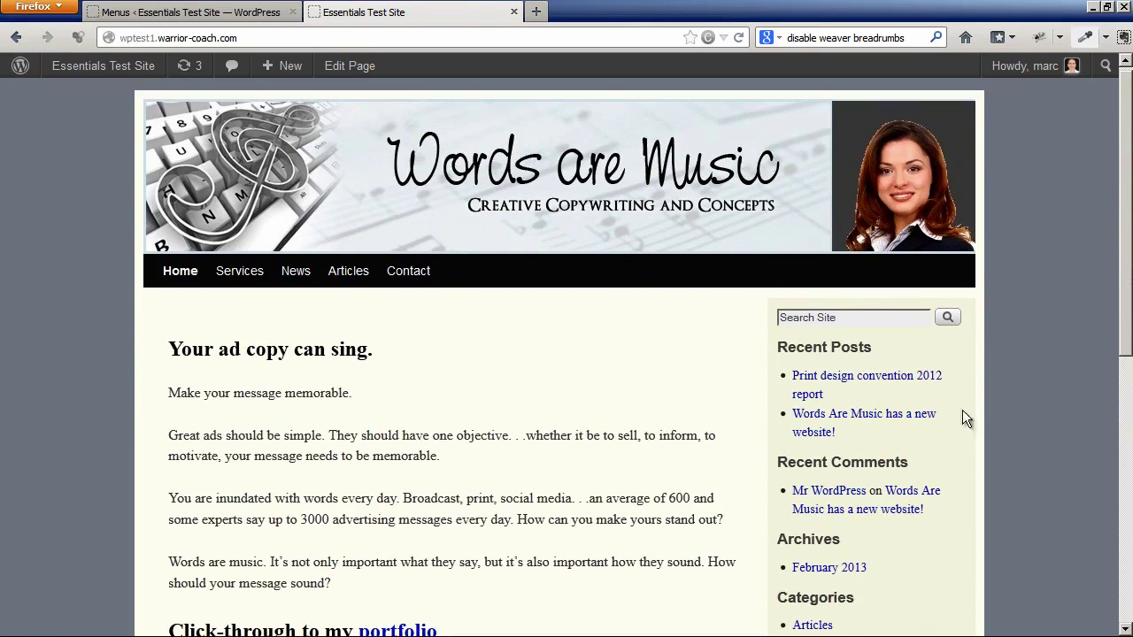
scroll(1128, 341, down, 3)
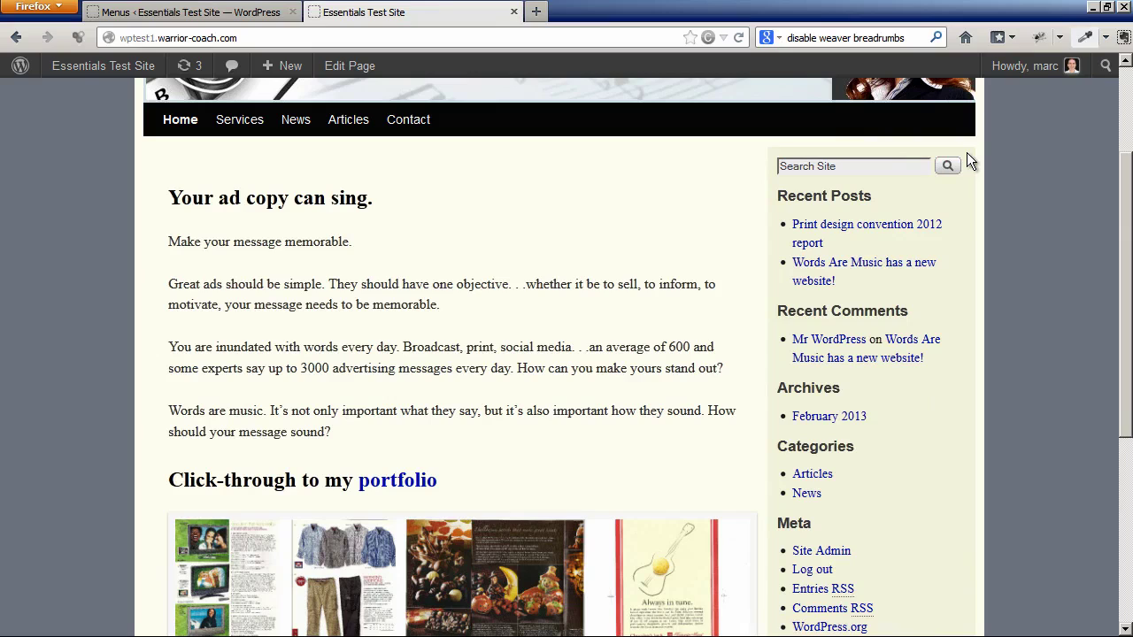
drag(1123, 247, 1121, 170)
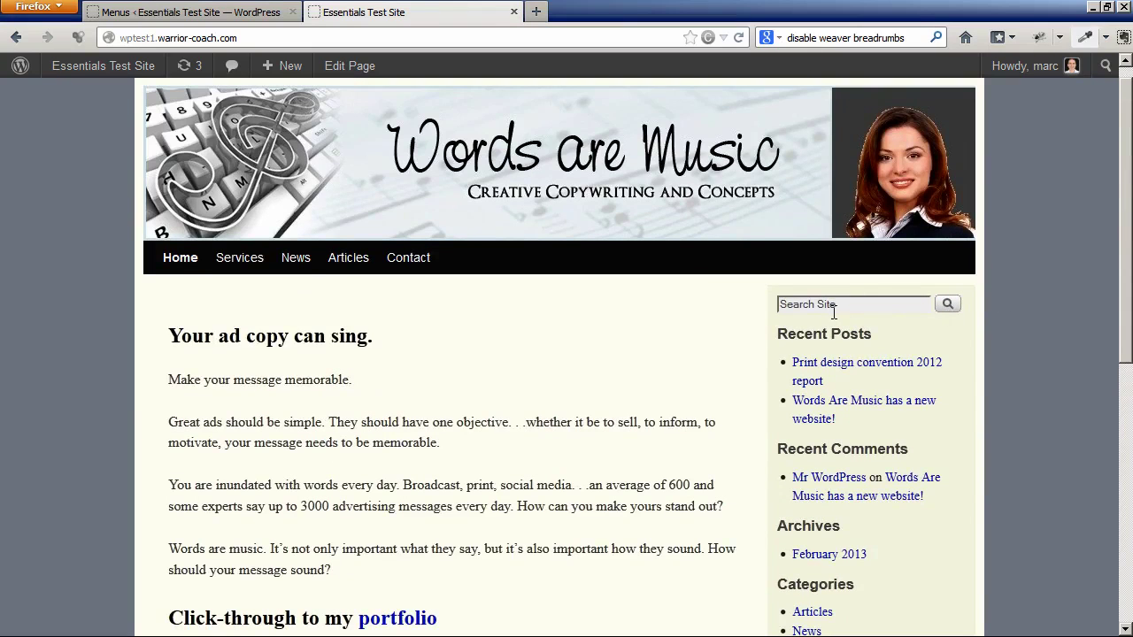
drag(1124, 338, 1124, 604)
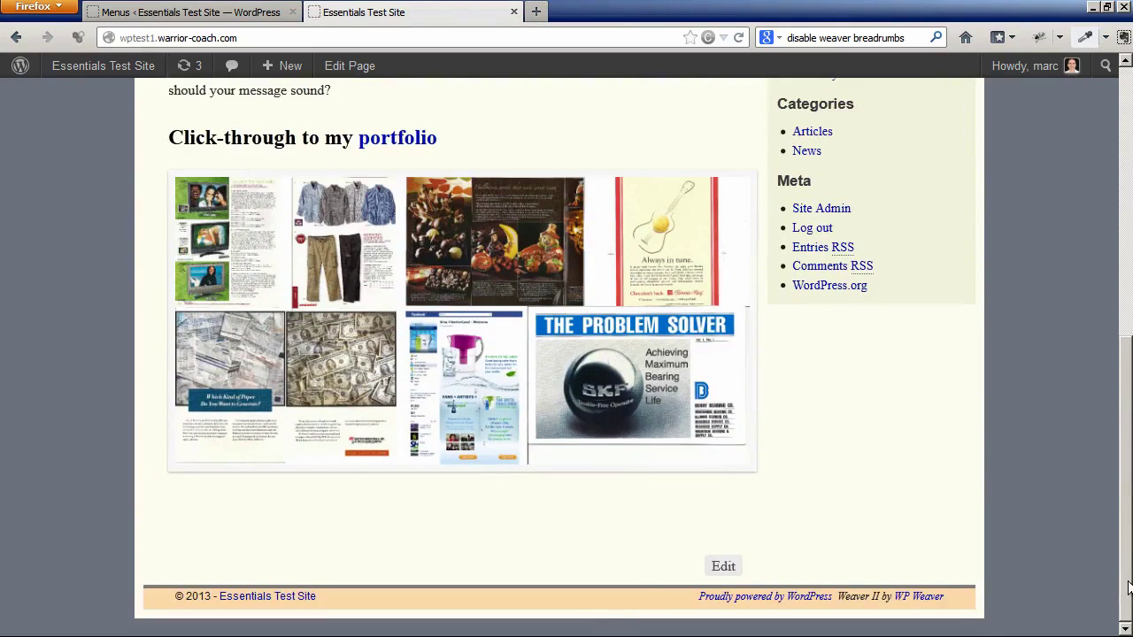
drag(1127, 585, 1125, 361)
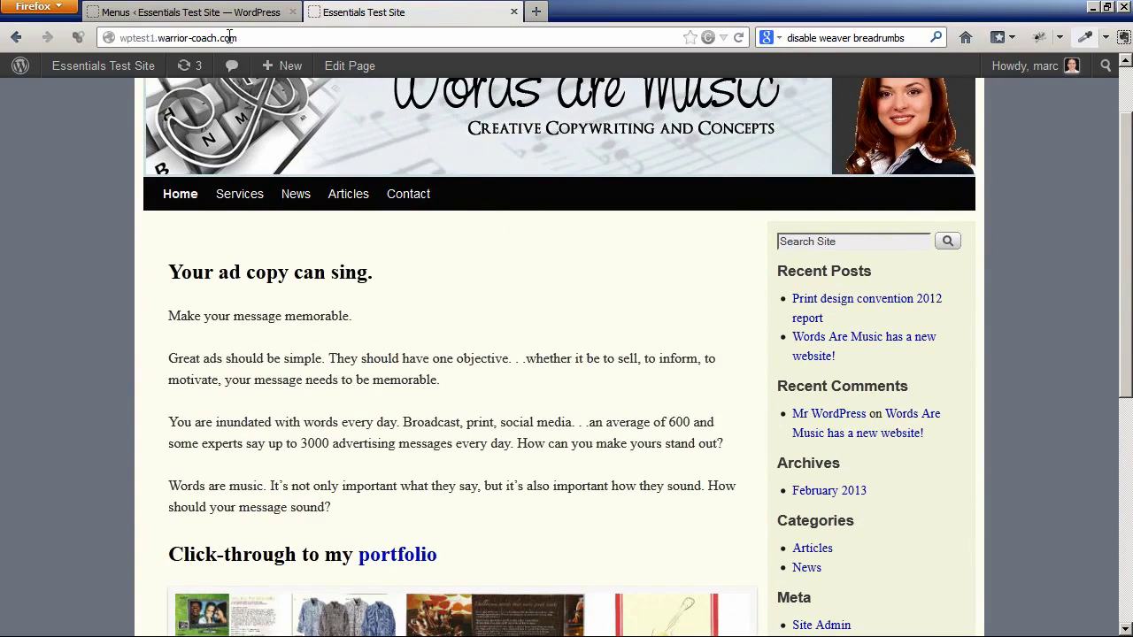
Step: Switch to the WordPress admin, open the Widgets settings and delete the Search and Recent Posts widgets from the Primary (top) Sidebar
click(212, 14)
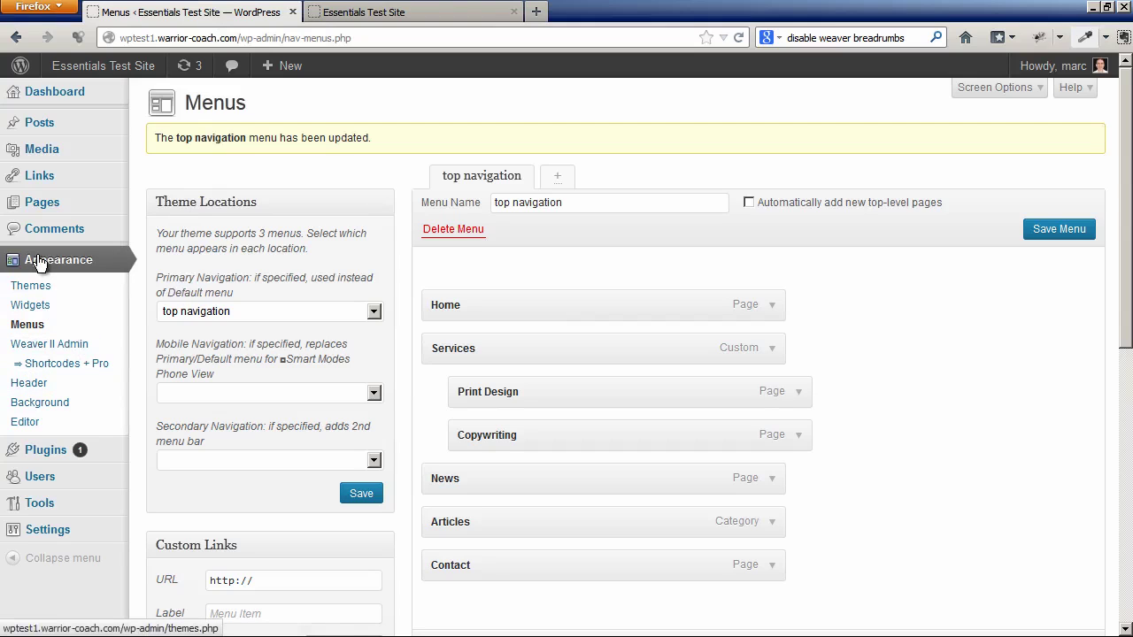
click(41, 311)
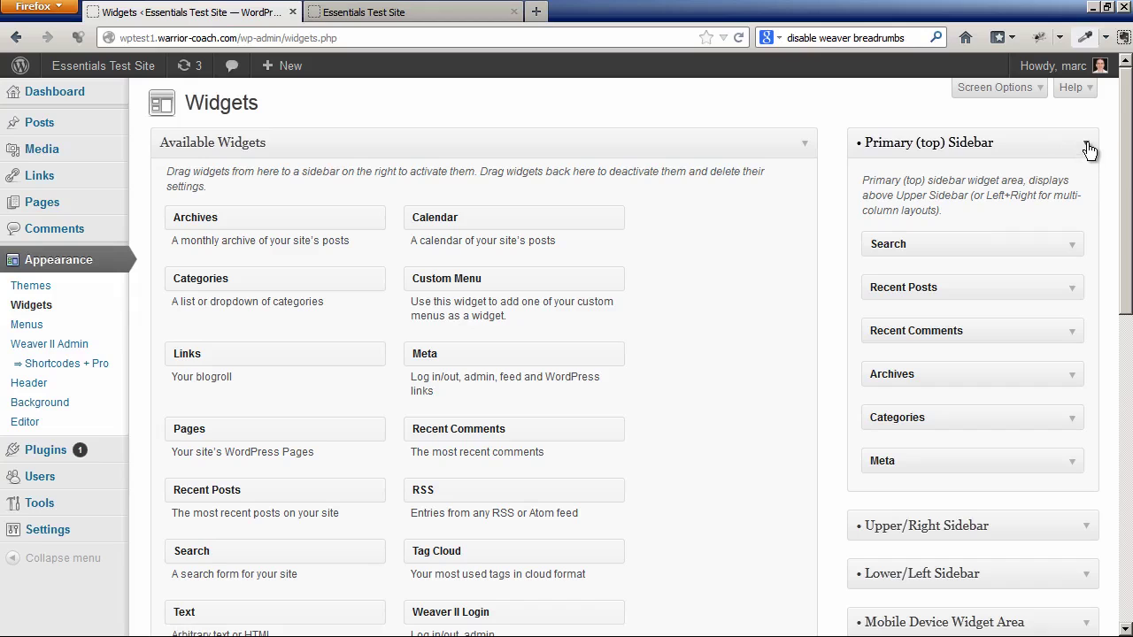
scroll(1015, 168, down, 2)
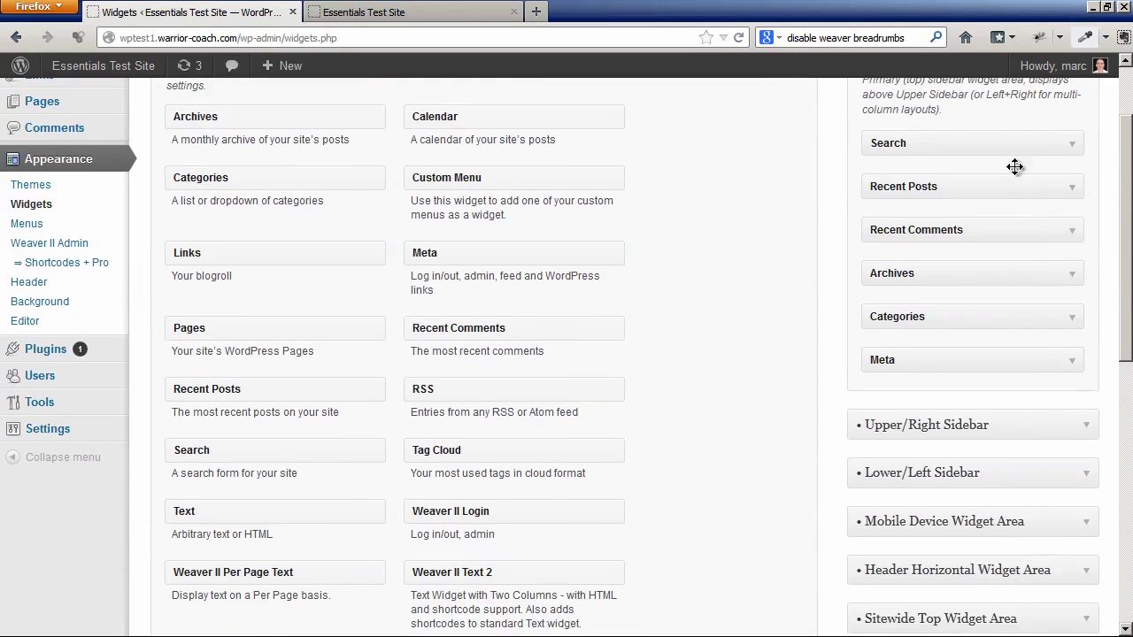
click(1071, 144)
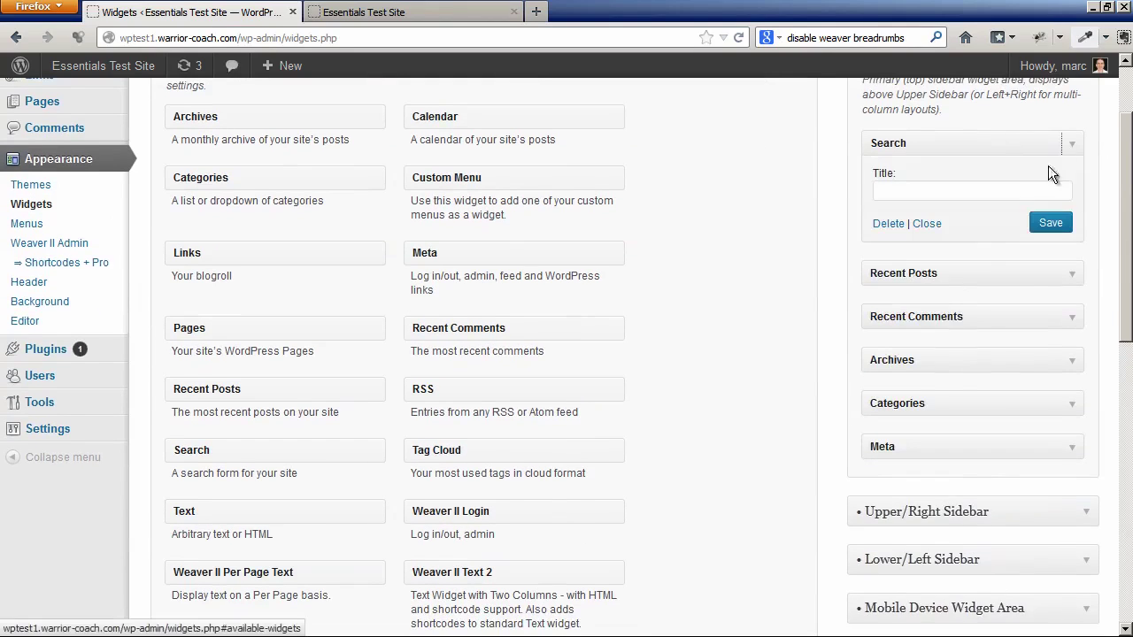
click(897, 225)
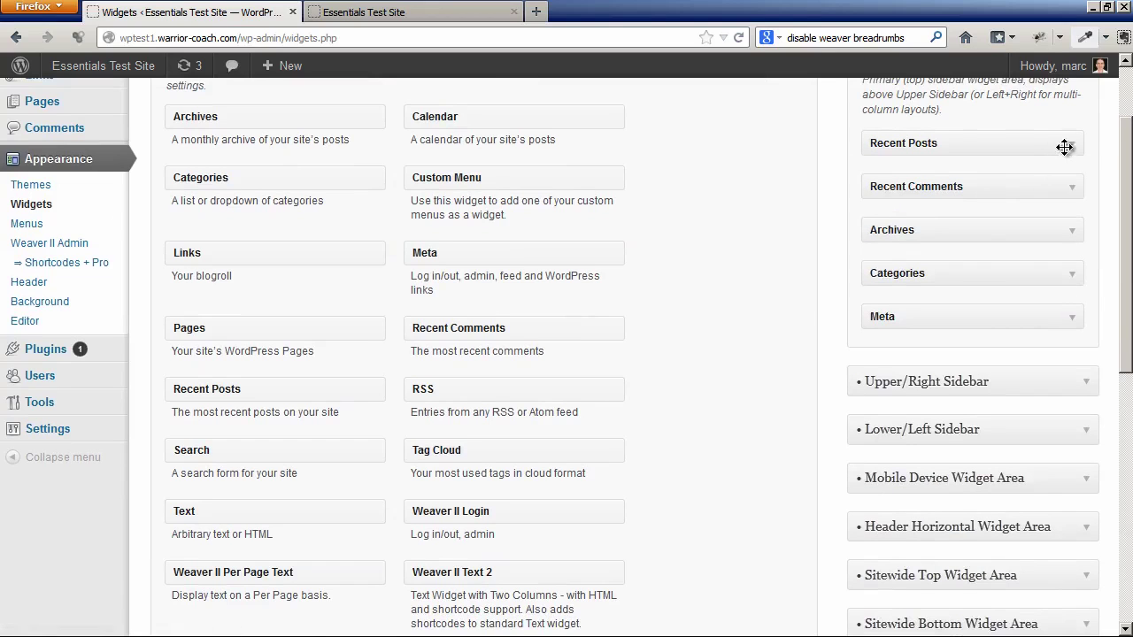
click(1065, 146)
click(890, 282)
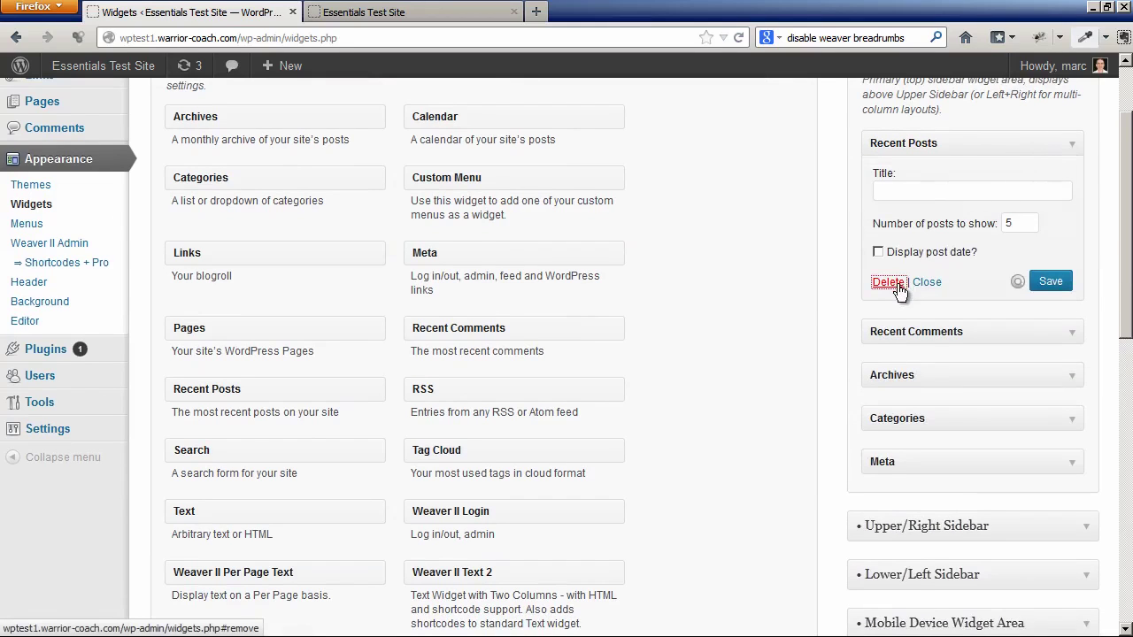
Step: Delete the Recent Comments, Archives, Categories and Meta widgets from the Primary (top) Sidebar
click(1072, 233)
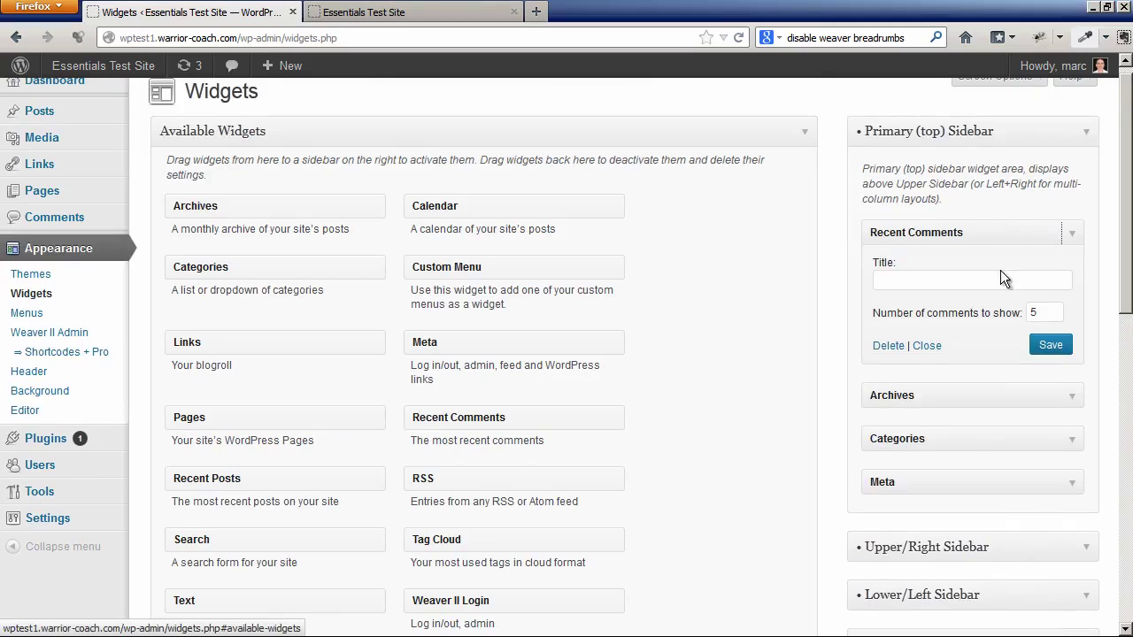
click(889, 346)
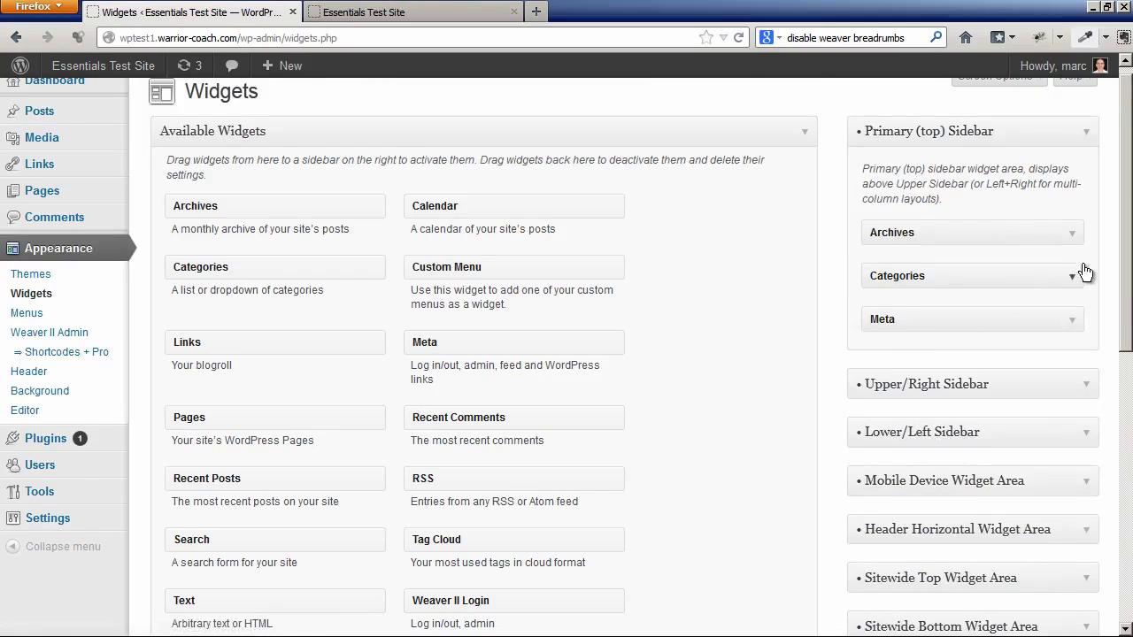
click(1074, 235)
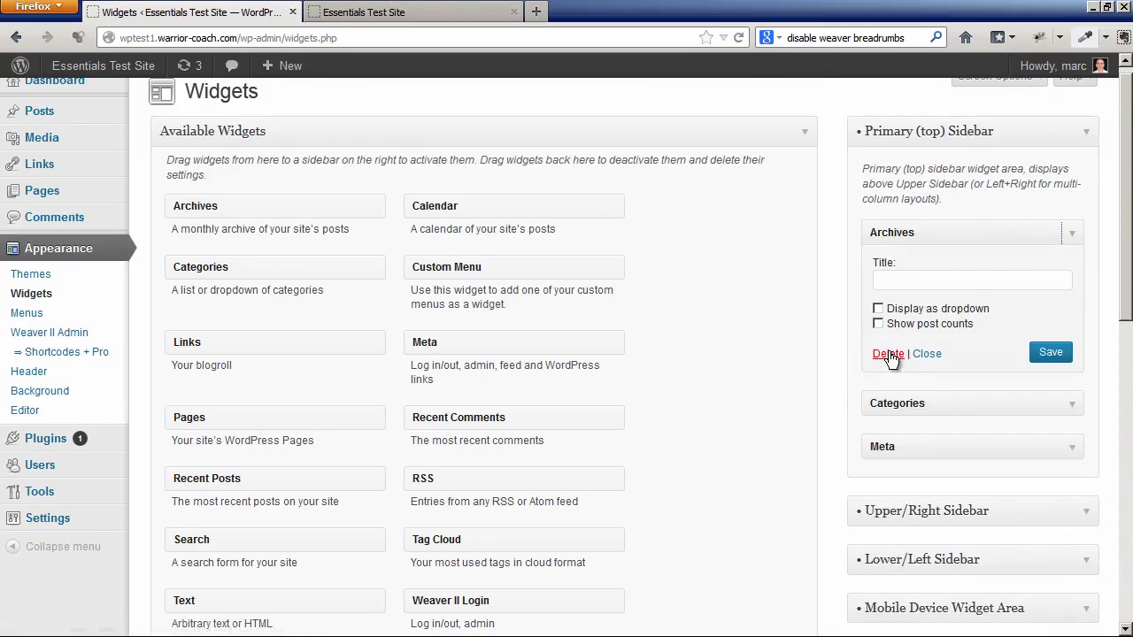
click(889, 354)
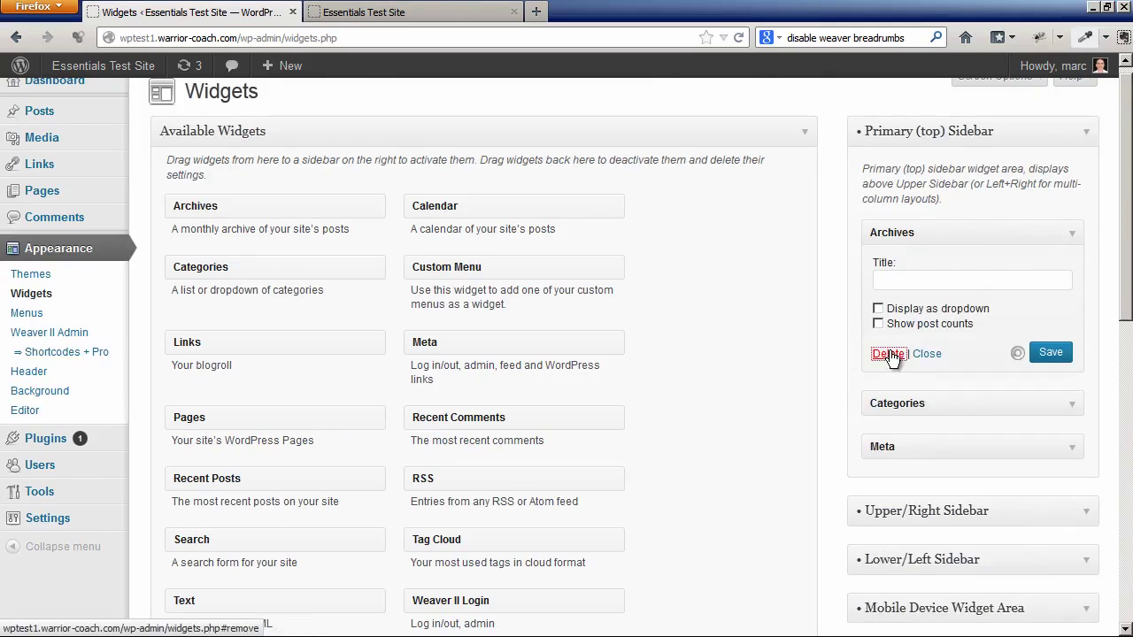
click(1073, 243)
click(890, 375)
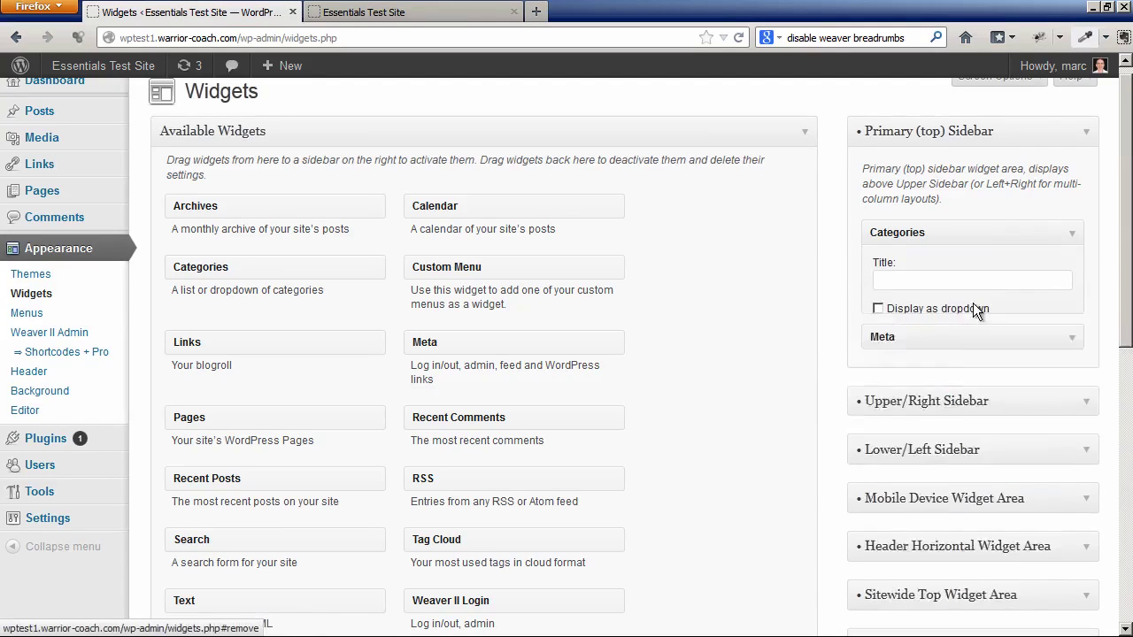
click(1072, 235)
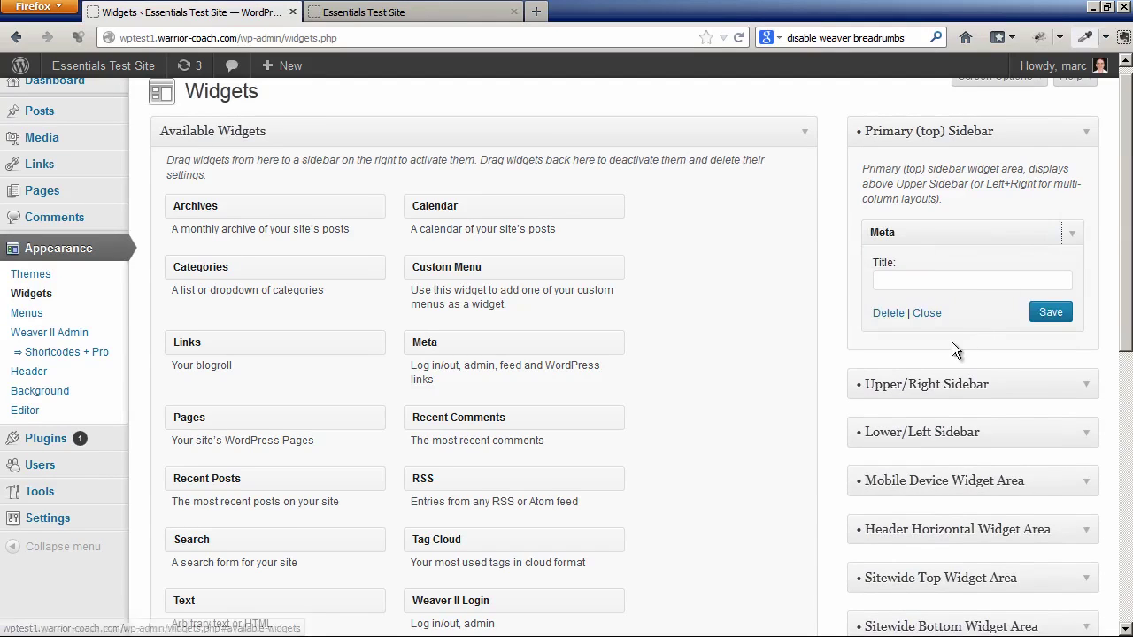
click(889, 312)
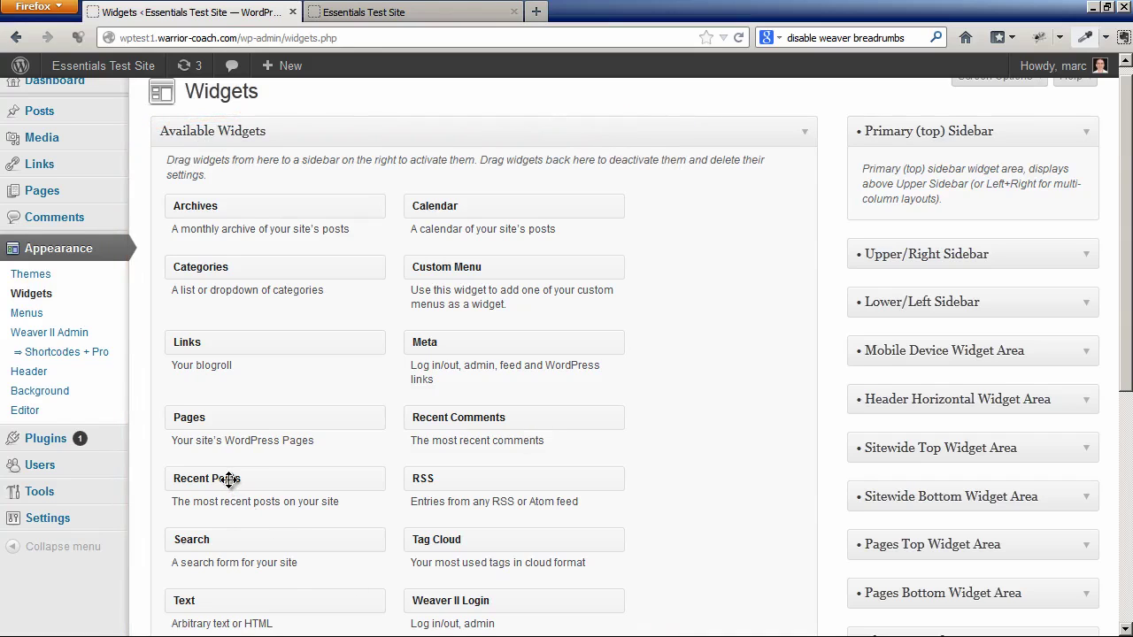
Step: Add a Recent Posts widget titled "Recent Posts" to the Primary (top) Sidebar and collapse its settings
drag(229, 479, 928, 233)
click(910, 276)
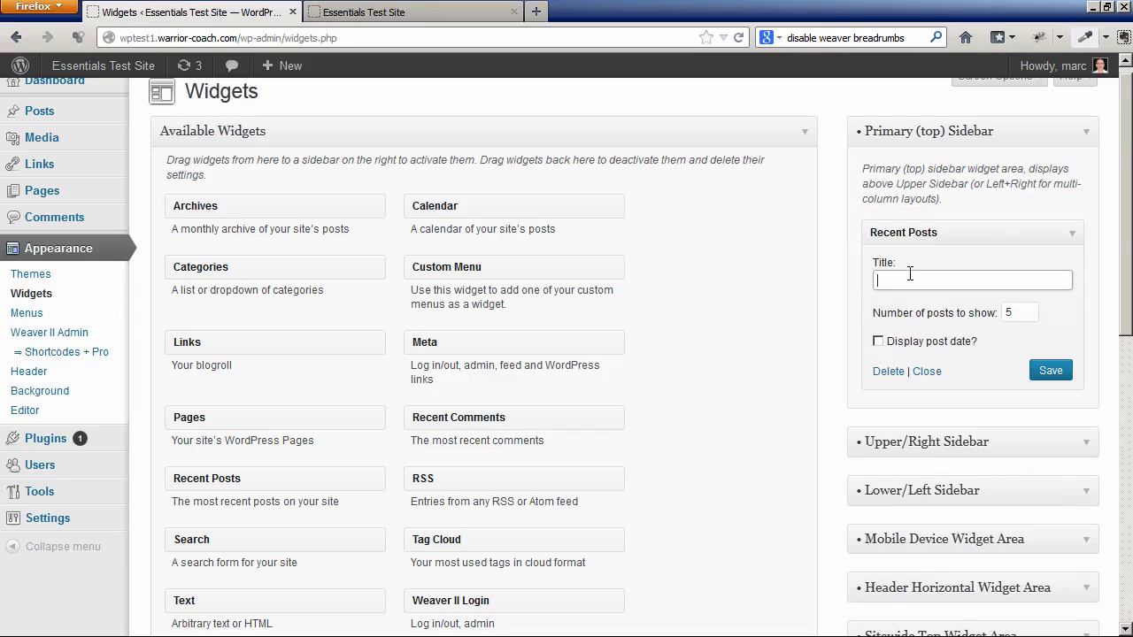
text(Re)
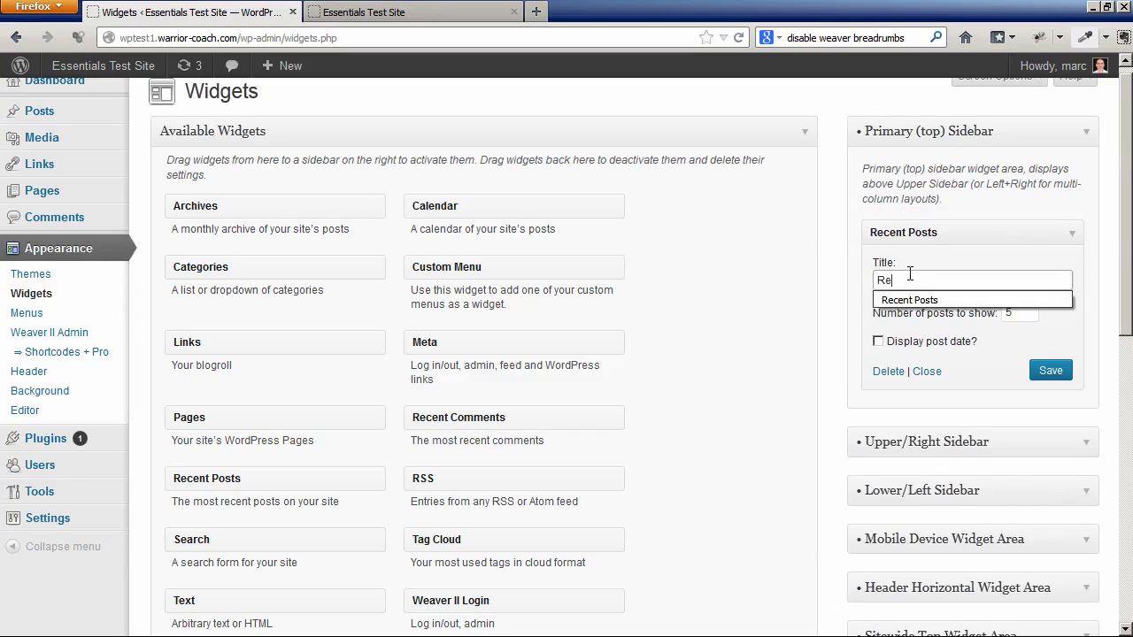
text(cent Posts)
click(806, 326)
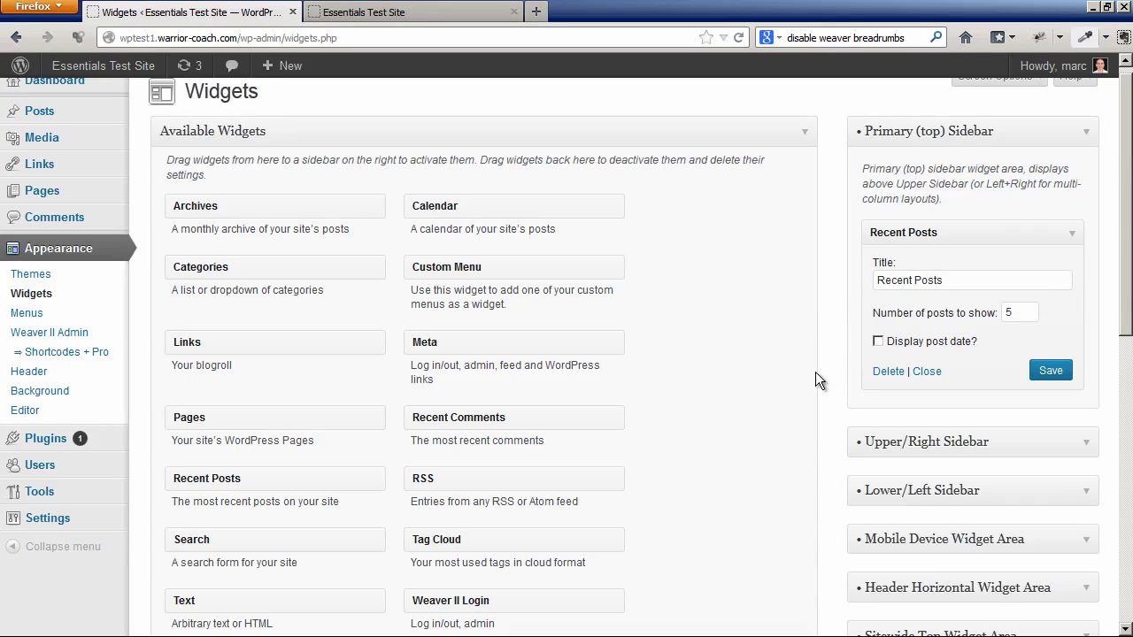
click(927, 372)
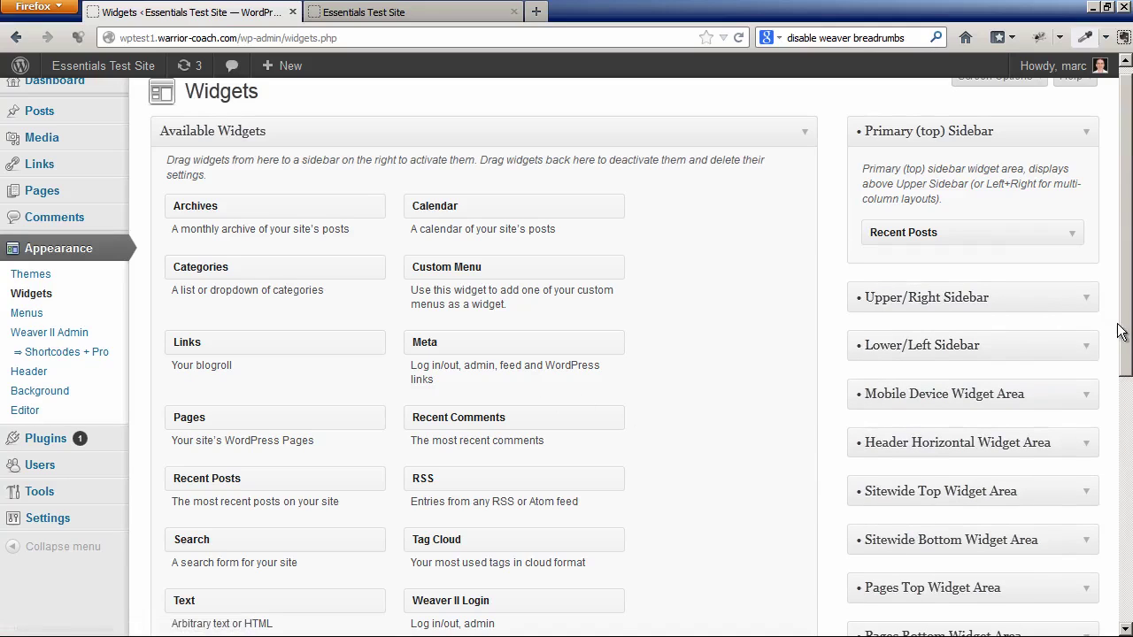
Step: Add a Categories widget titled "Articles & News" with post counts shown below Recent Posts in the Primary (top) Sidebar, and save it
scroll(764, 389, down, 1)
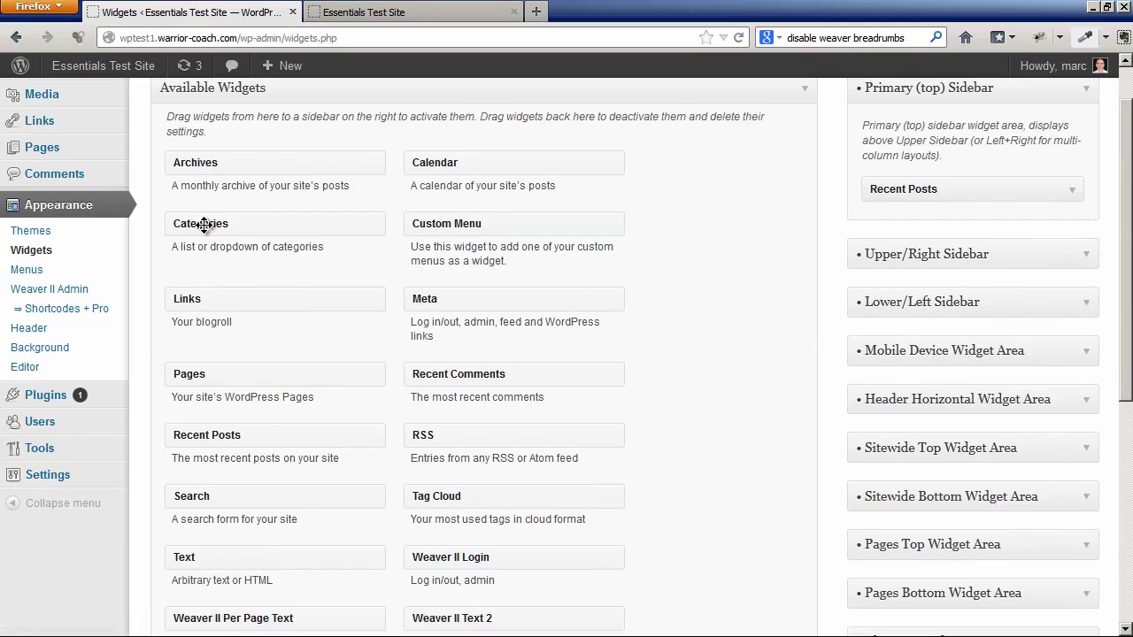
drag(205, 224, 905, 231)
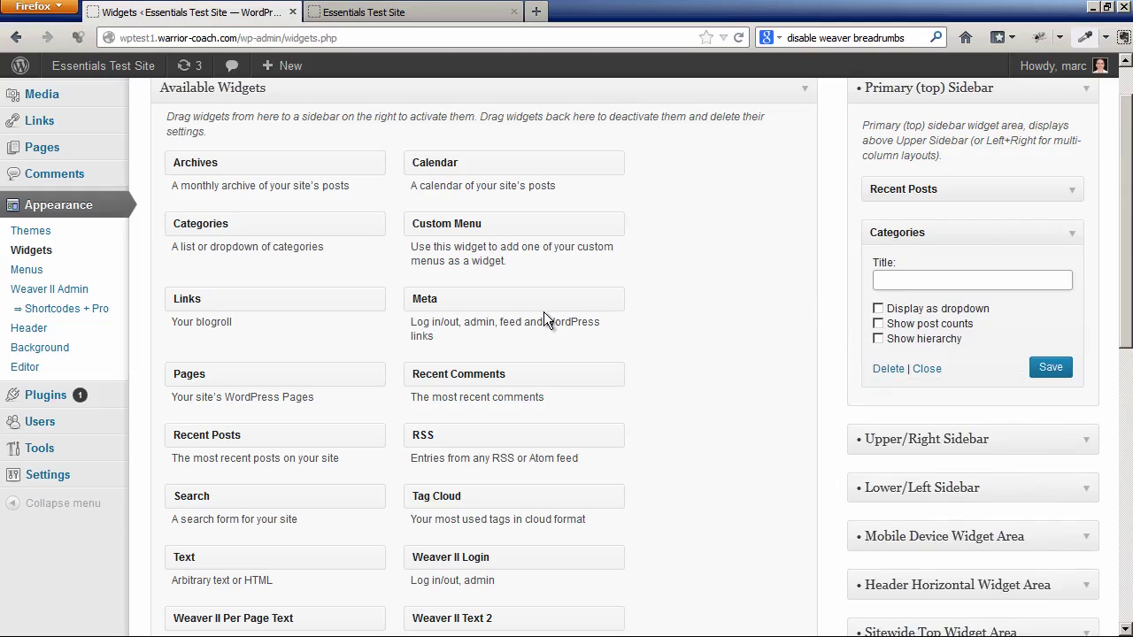
text(Articles & News)
click(878, 324)
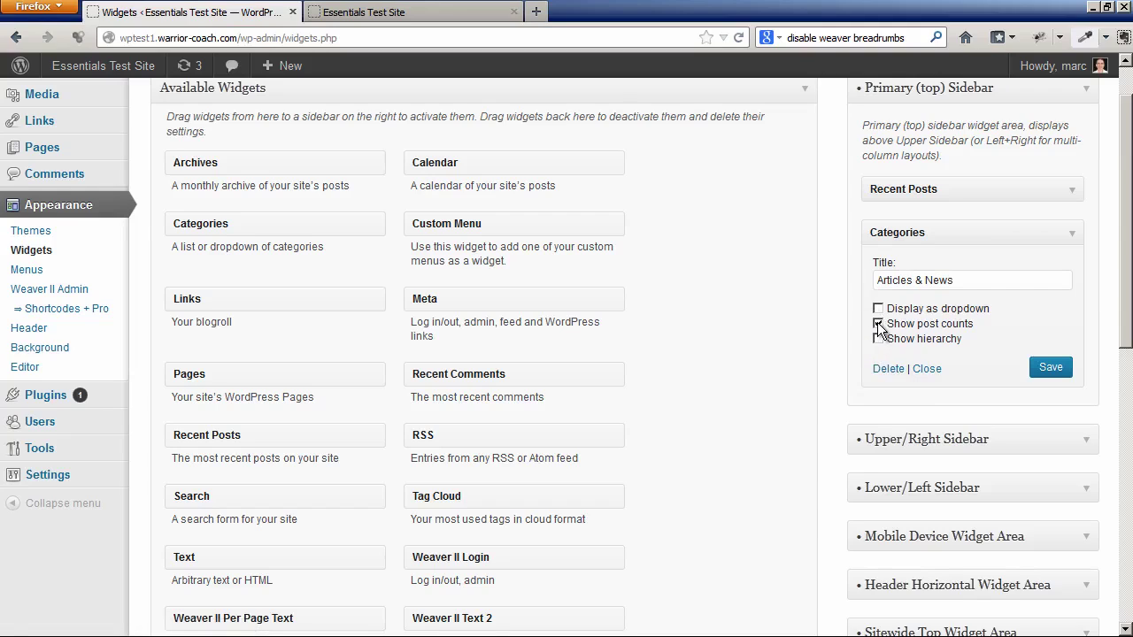
click(1055, 370)
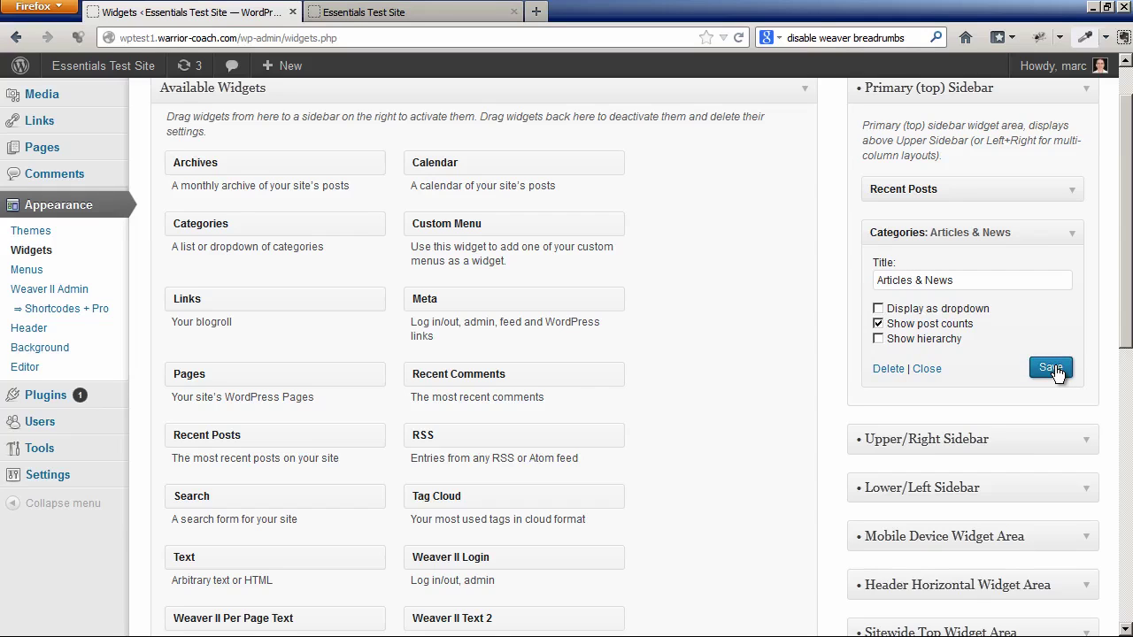
Step: Reload the site's home page to check its sidebar widgets, and return to the WordPress admin
click(443, 14)
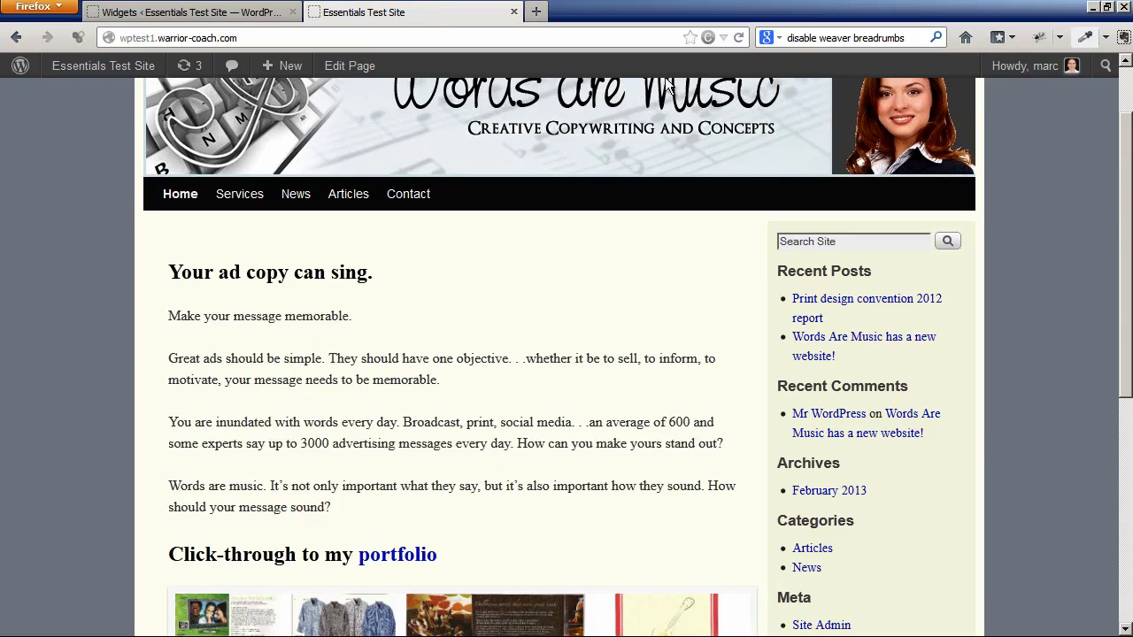
click(739, 37)
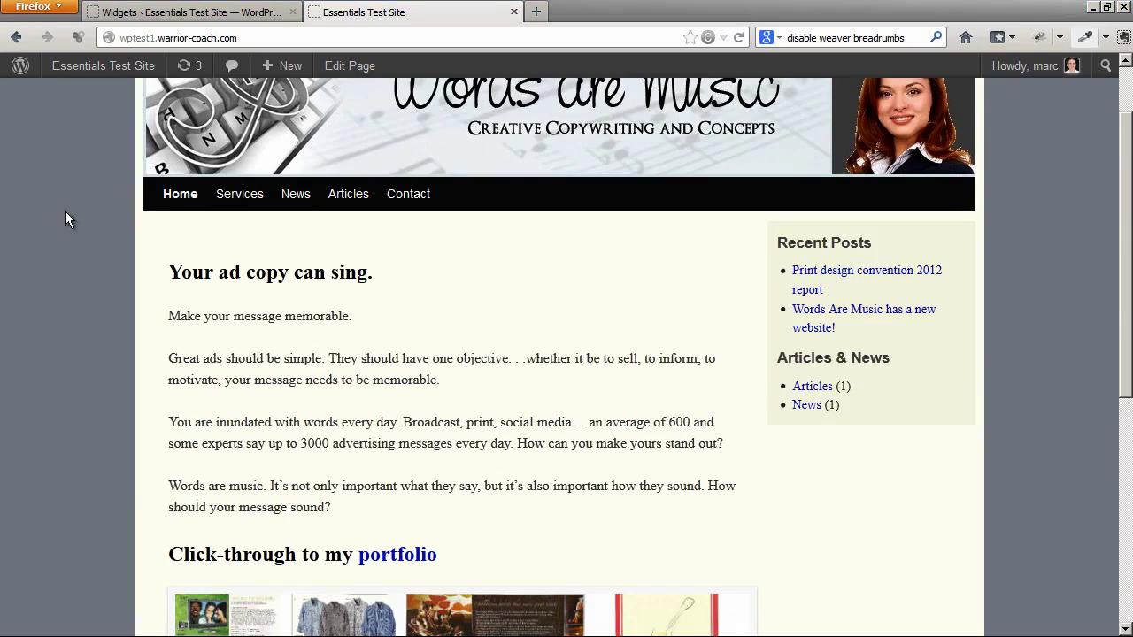
click(186, 13)
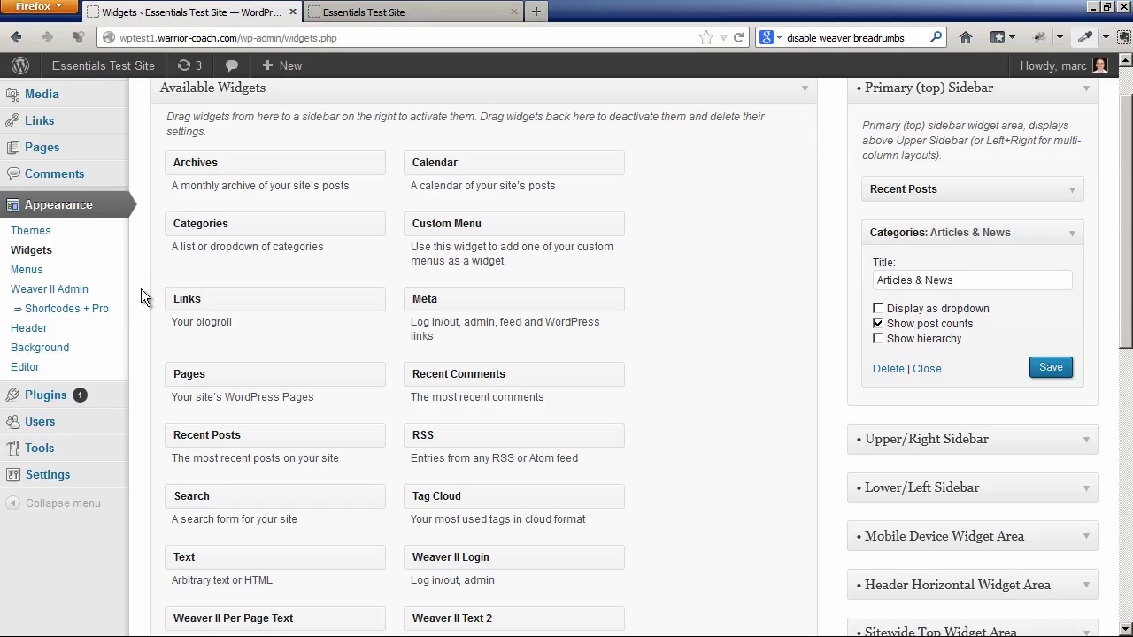
Step: Create a new custom menu named "Certifications" in the Menus settings
click(27, 270)
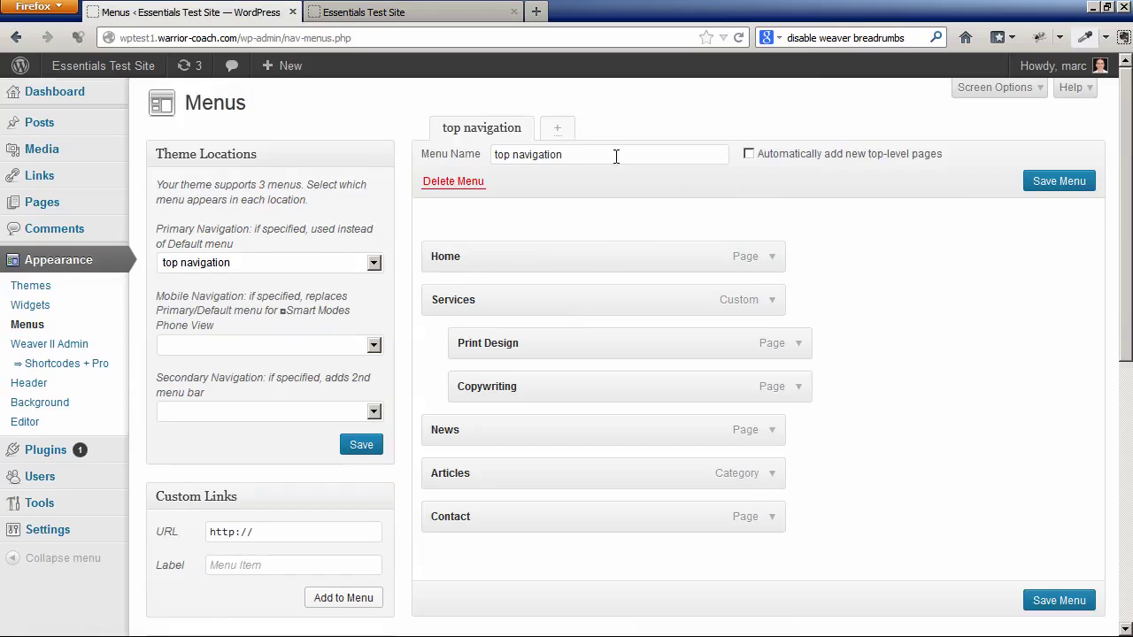
click(558, 132)
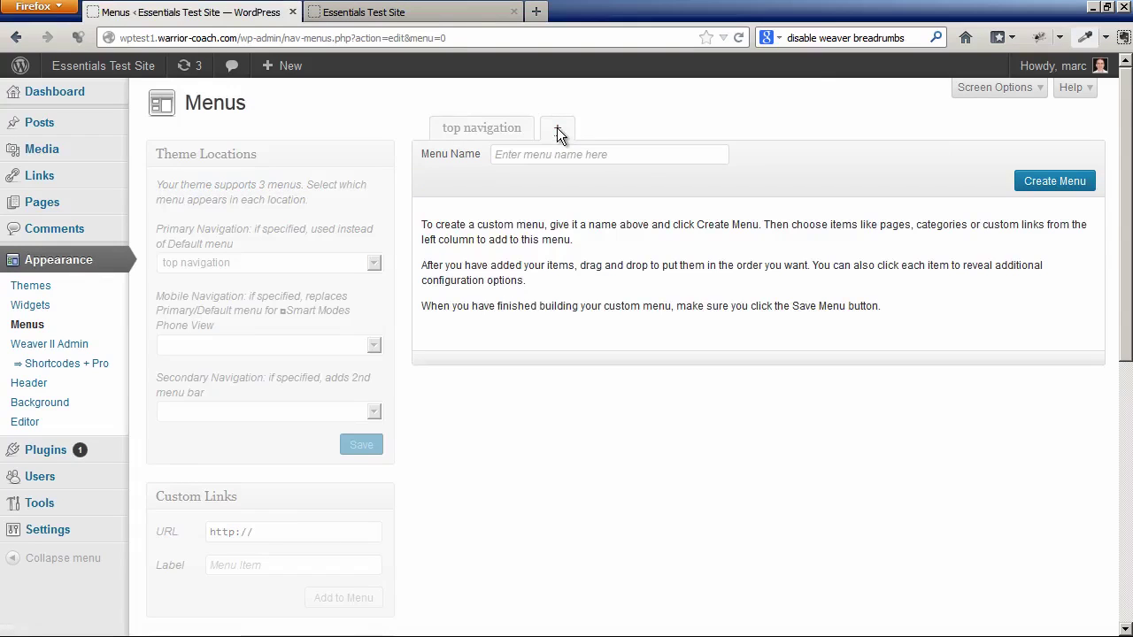
click(559, 157)
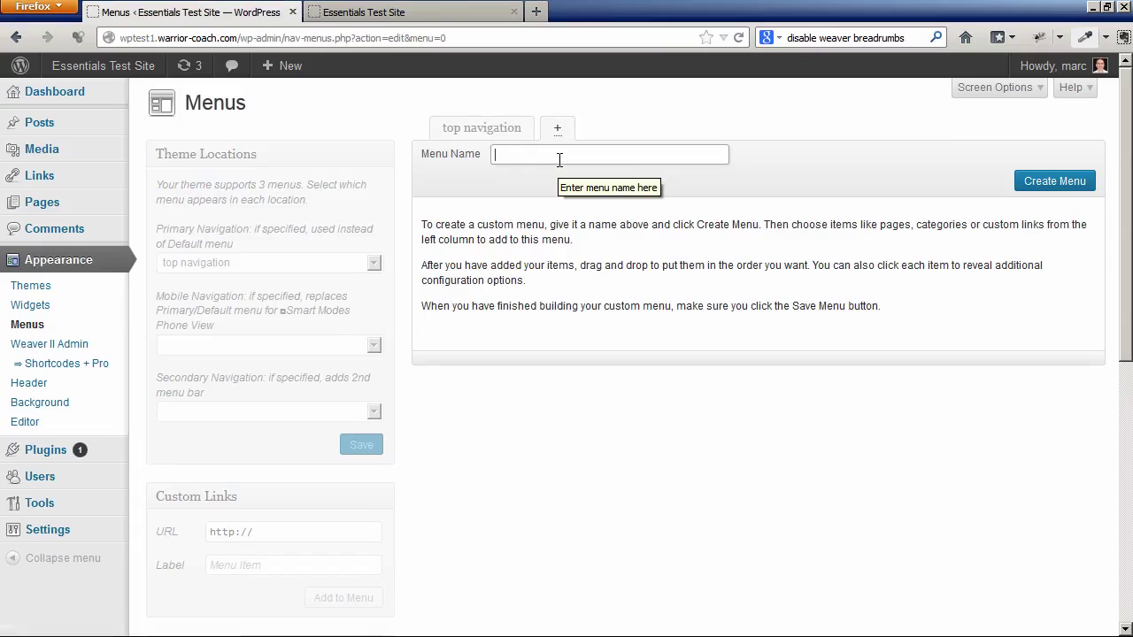
text(Cer)
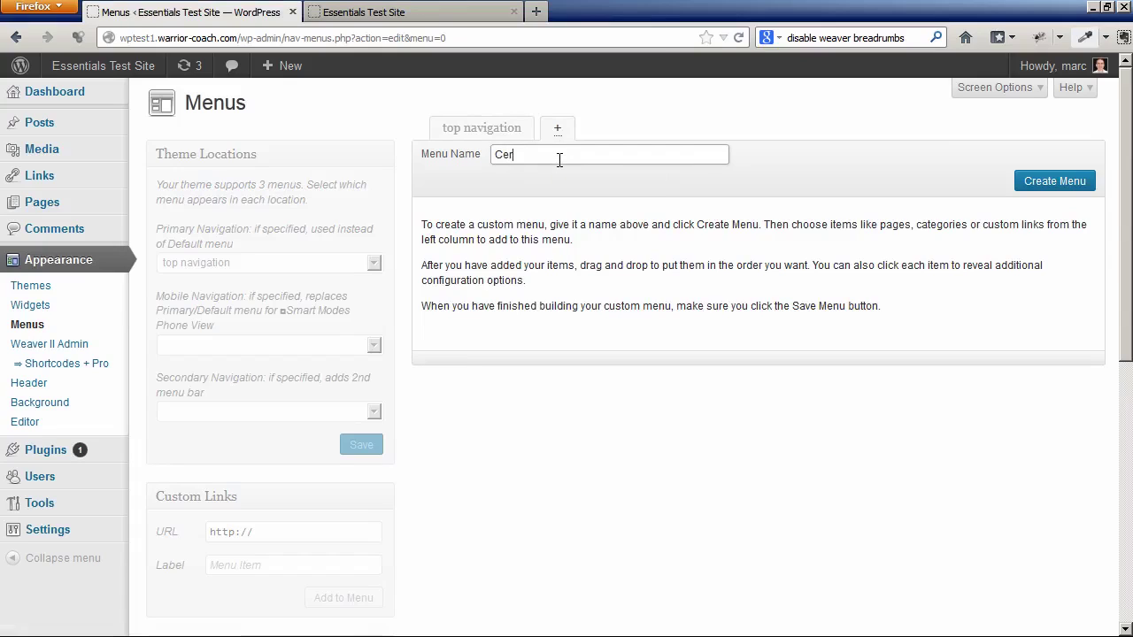
text(tifications)
click(1053, 182)
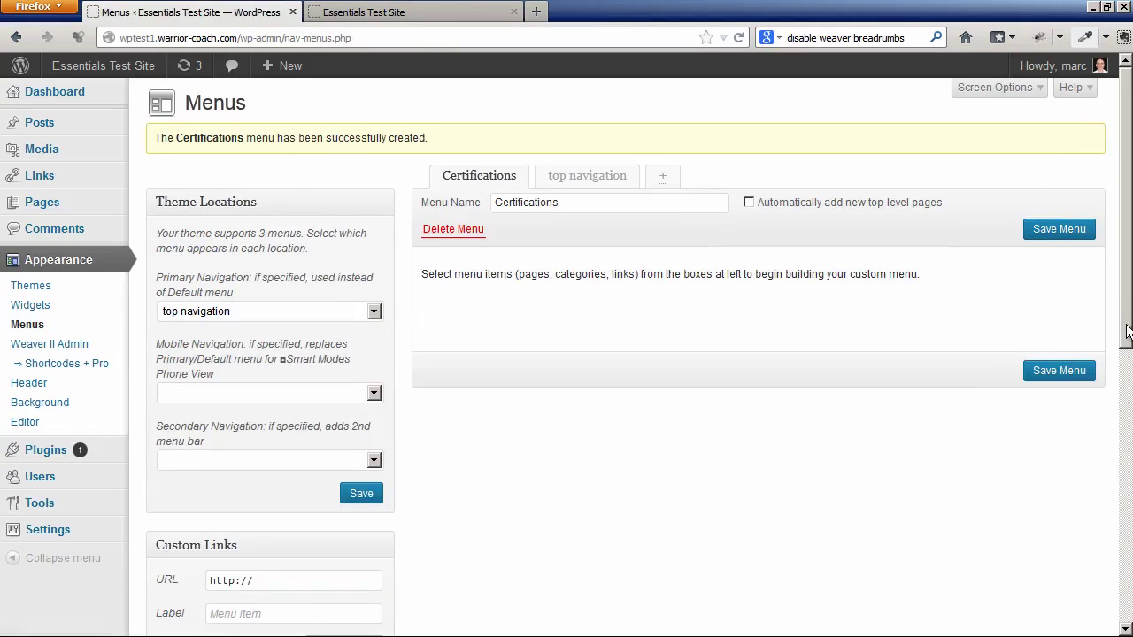
scroll(673, 443, down, 3)
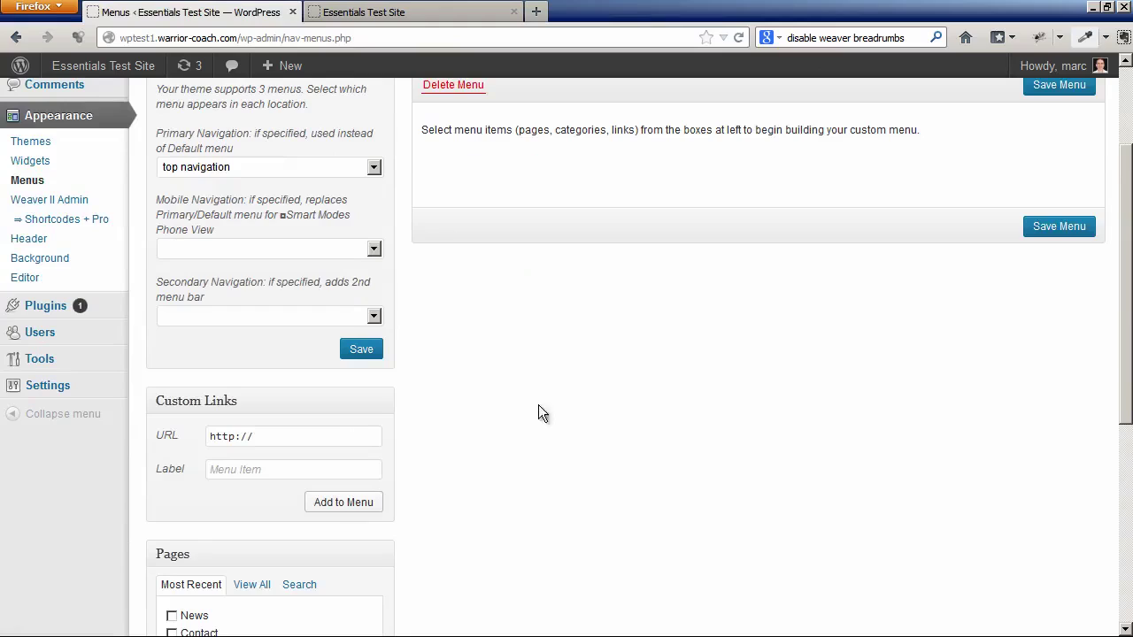
click(299, 434)
text(nationalcopy)
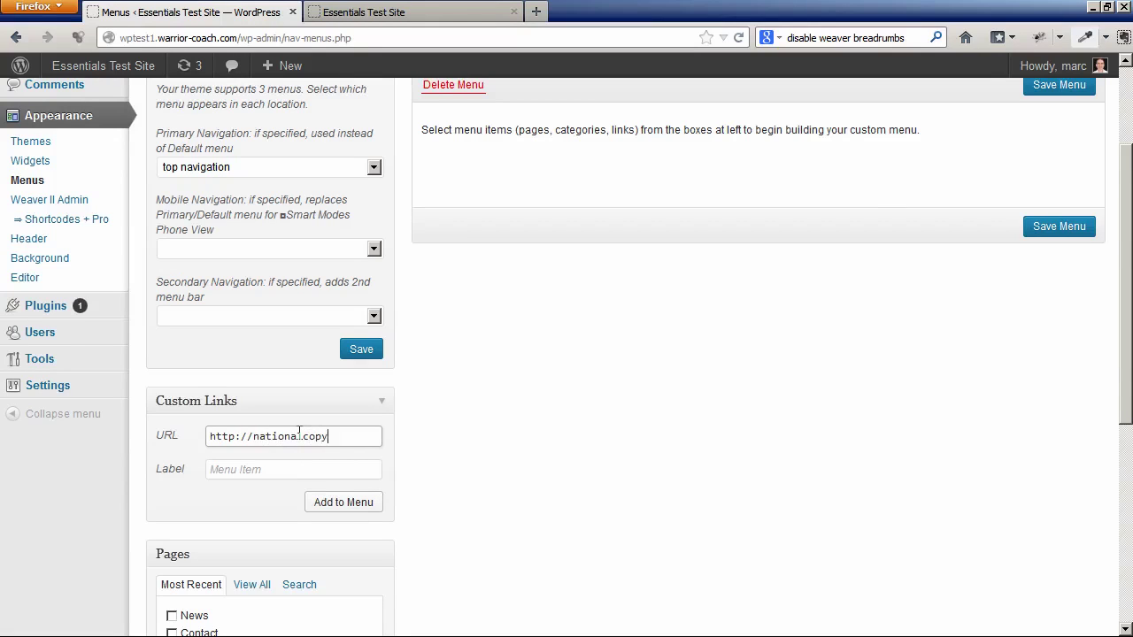
text(writing.com)
click(244, 470)
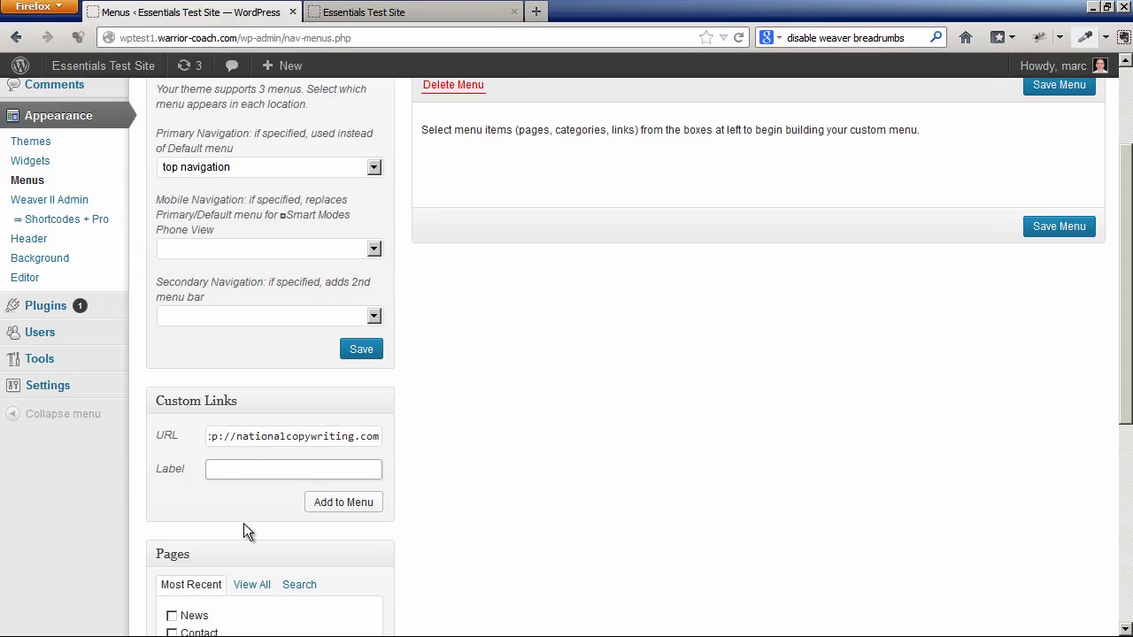
text(National Association of Copy)
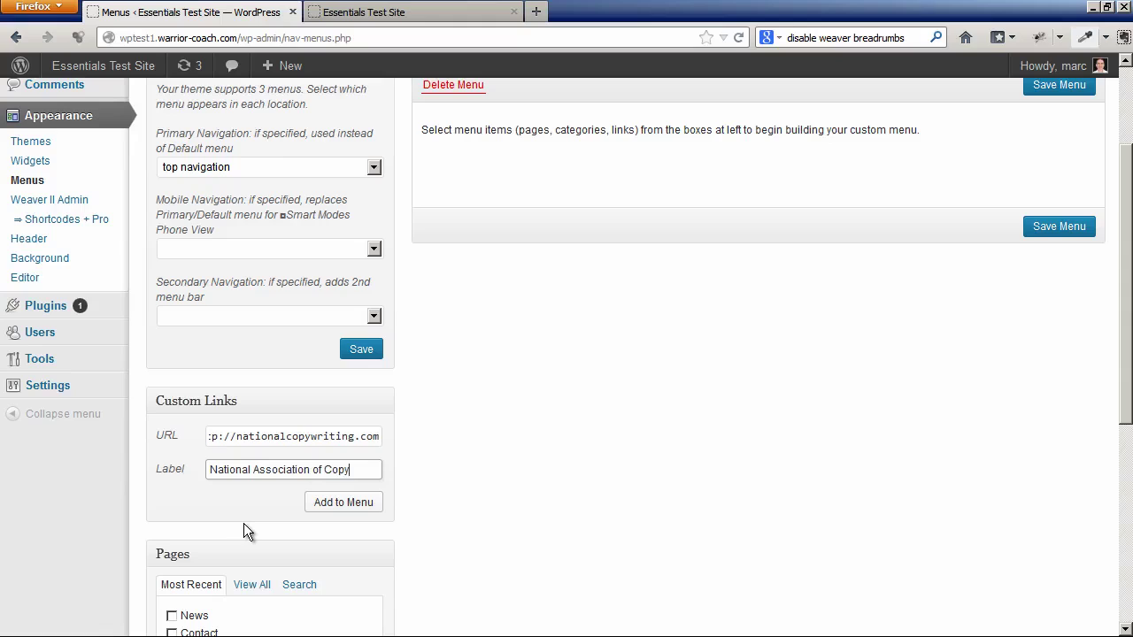
text(writing)
key(BackSpace)
key(BackSpace)
key(BackSpace)
key(BackSpace)
text(ting)
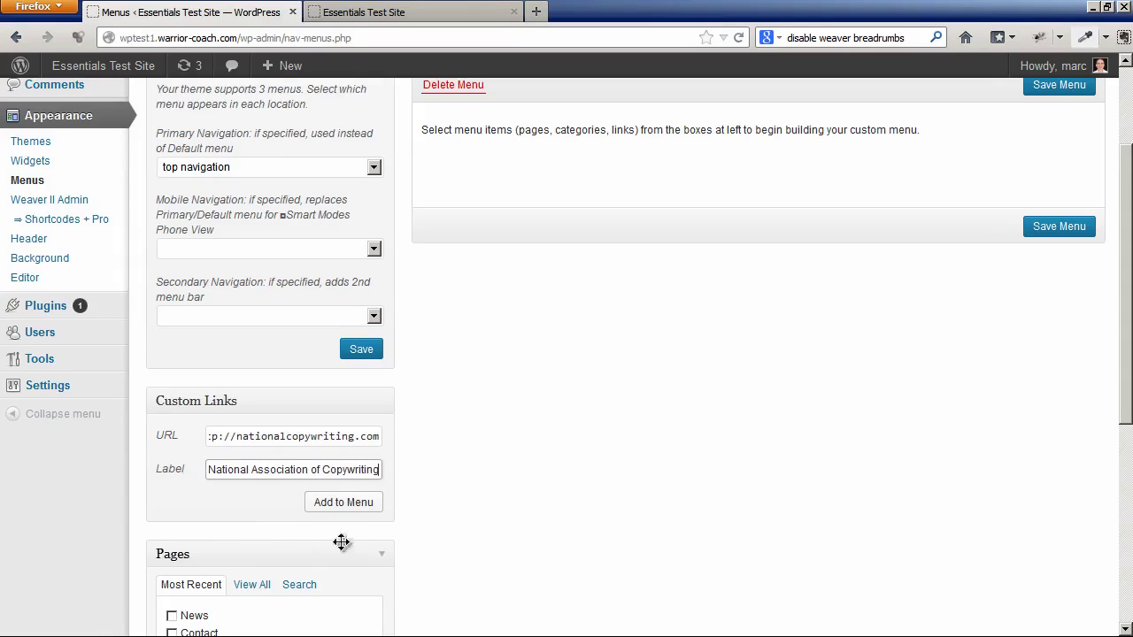
click(347, 503)
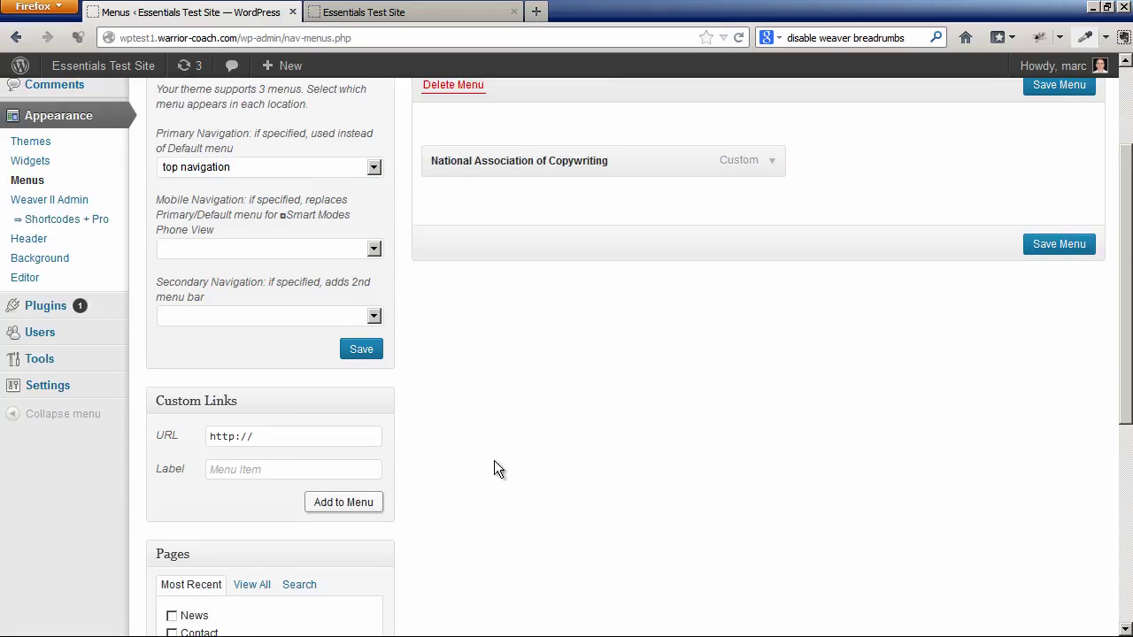
scroll(494, 460, down, 4)
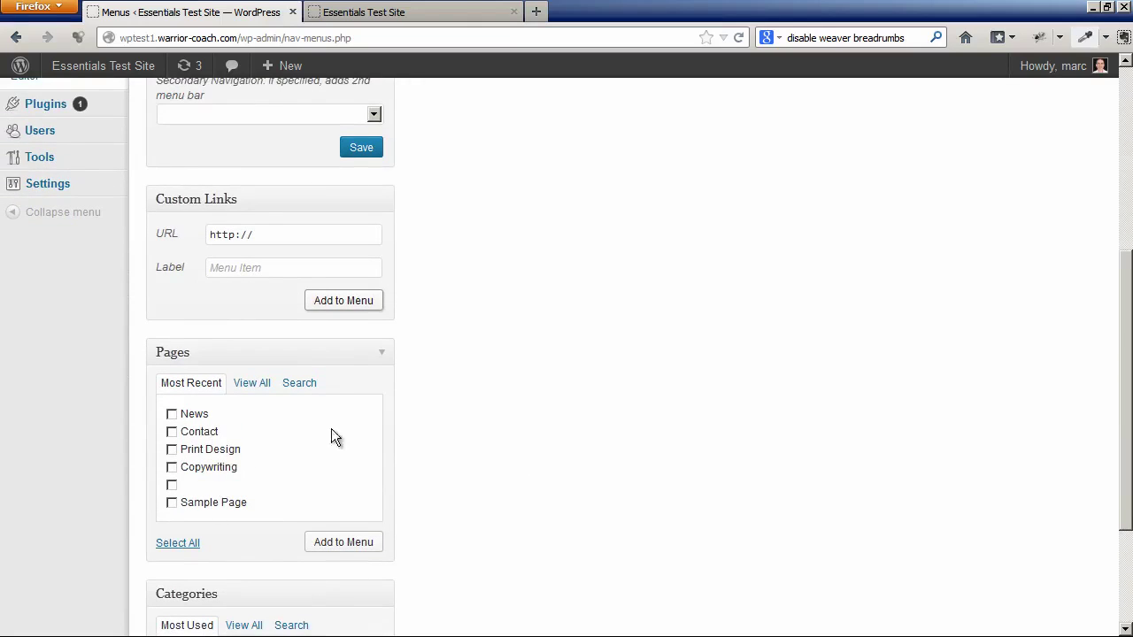
click(274, 234)
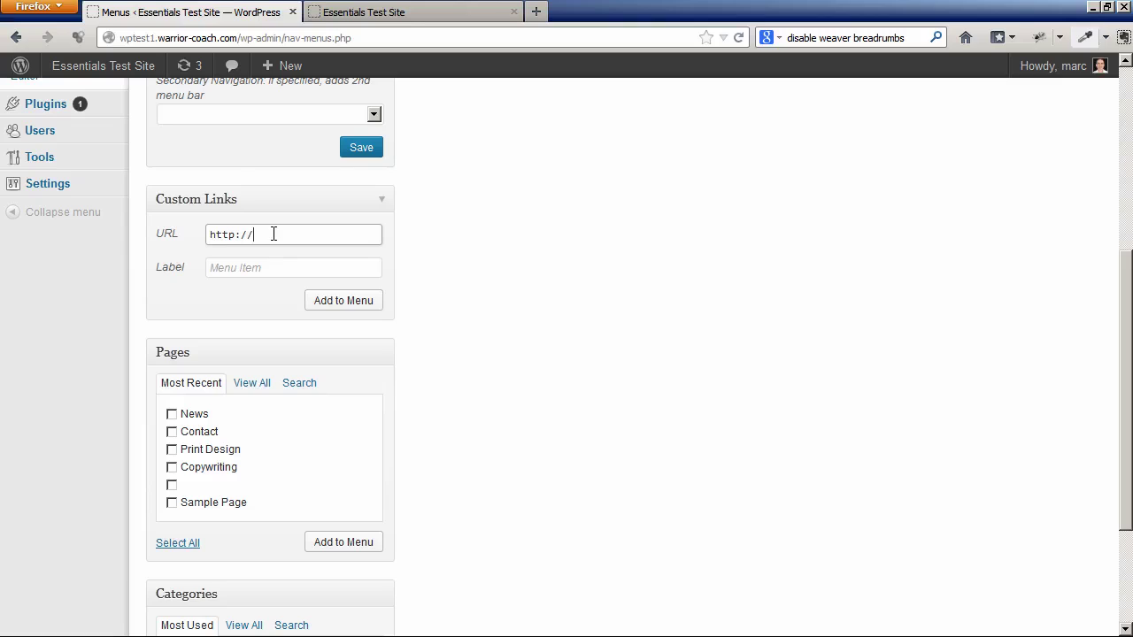
text(charmberofcommerce.com)
click(265, 268)
text(Wi)
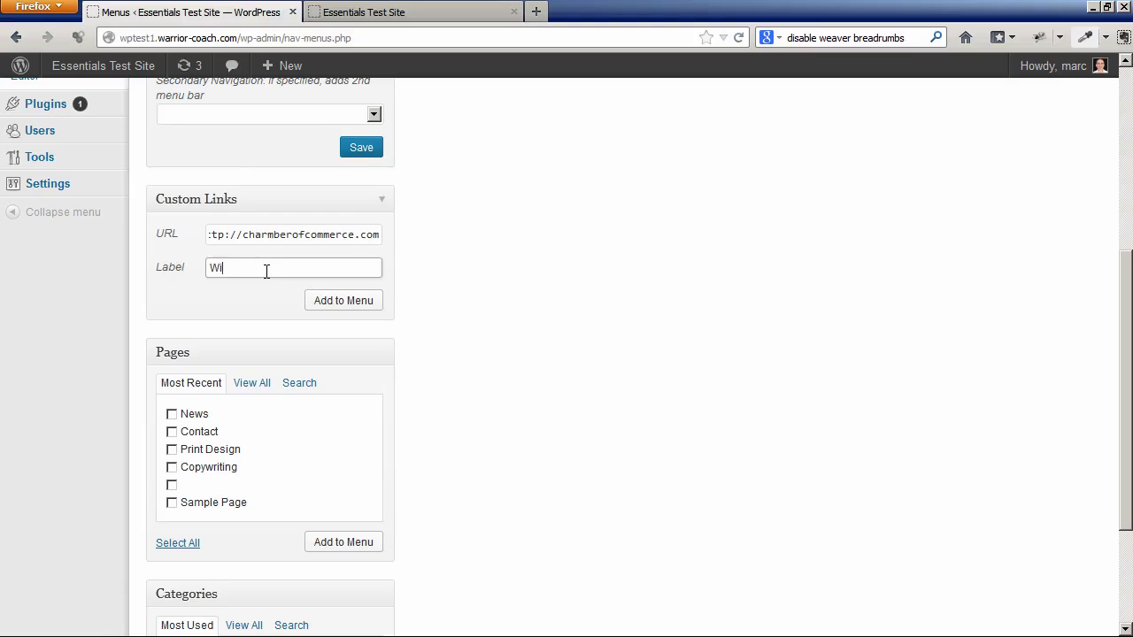
text(ssahickon Chamber of Commerce)
click(353, 304)
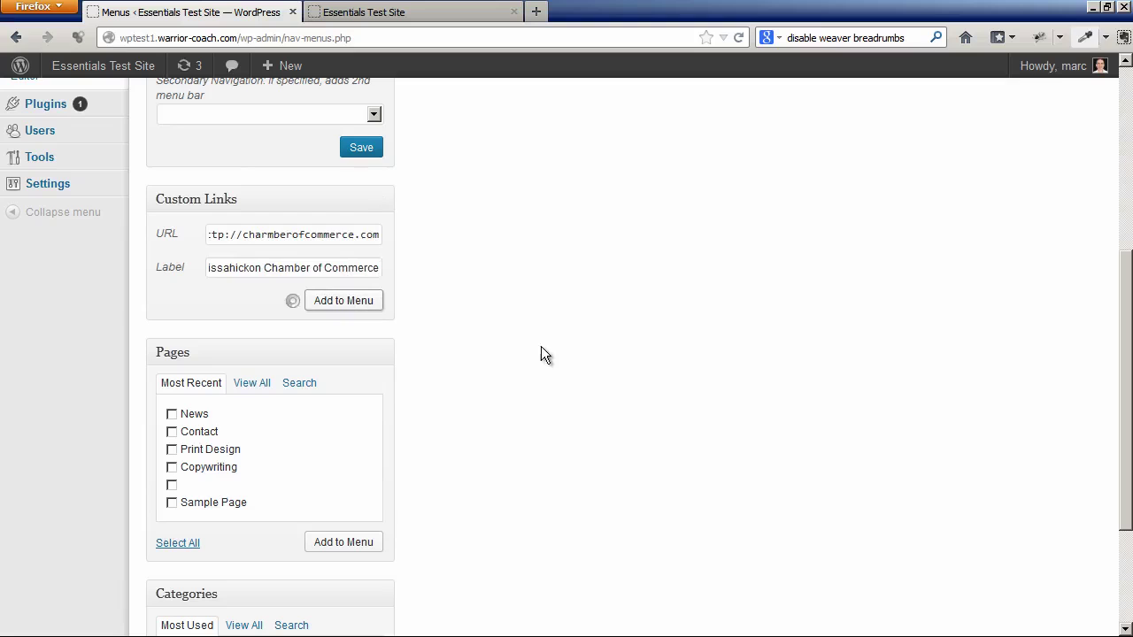
Step: Rename the Certifications menu to "Memberships" and save the menu
drag(1127, 380, 1127, 187)
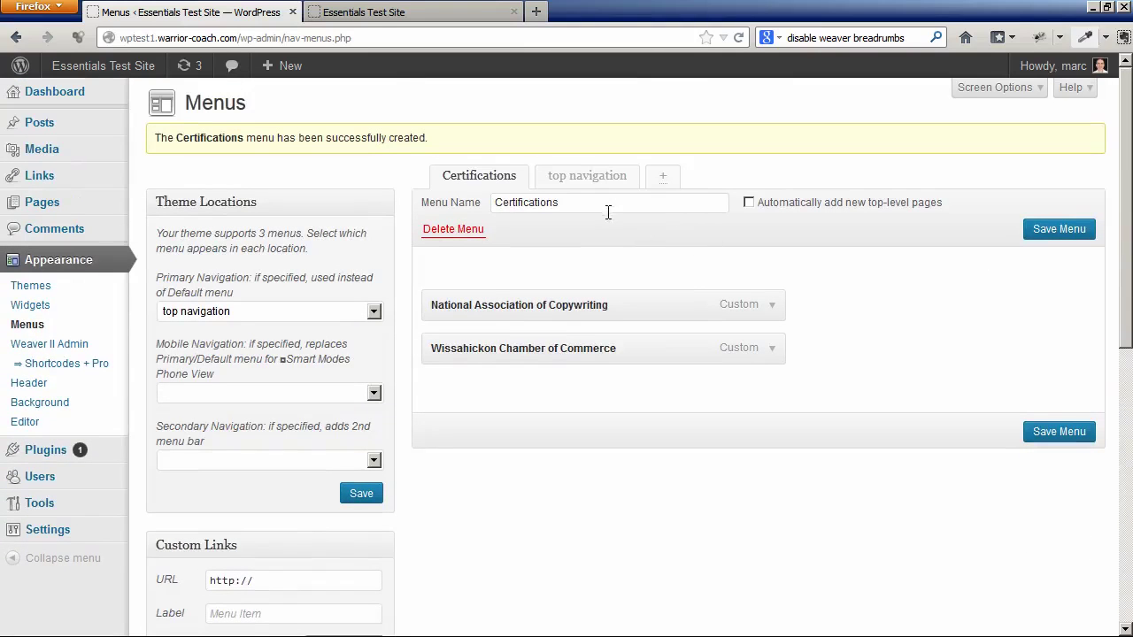
drag(609, 213, 485, 190)
text(Memberships)
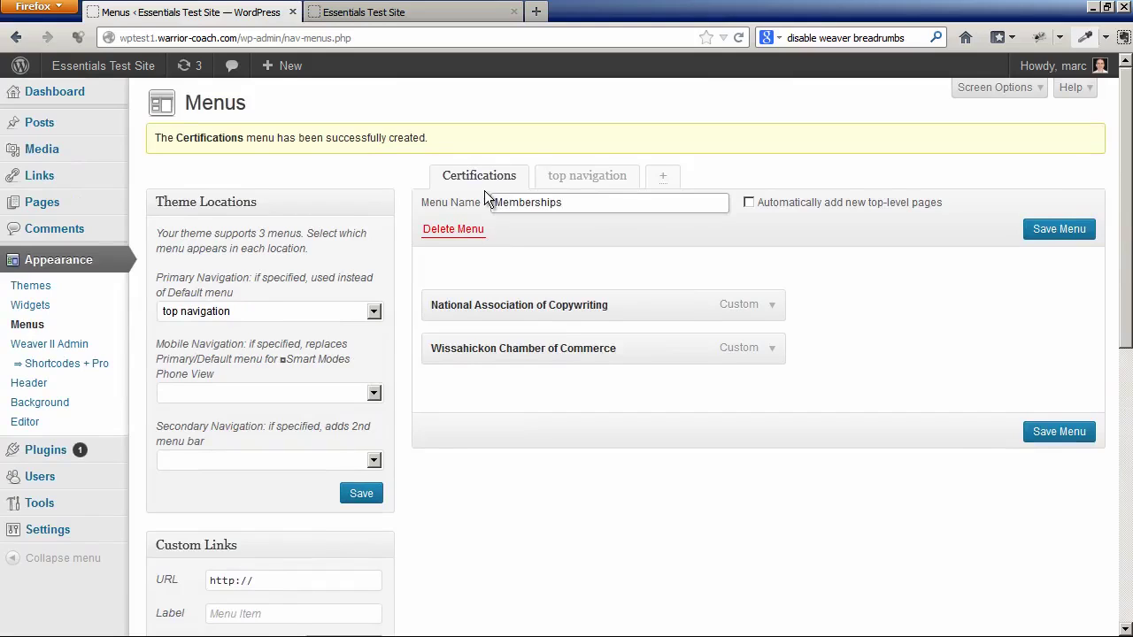
click(1046, 434)
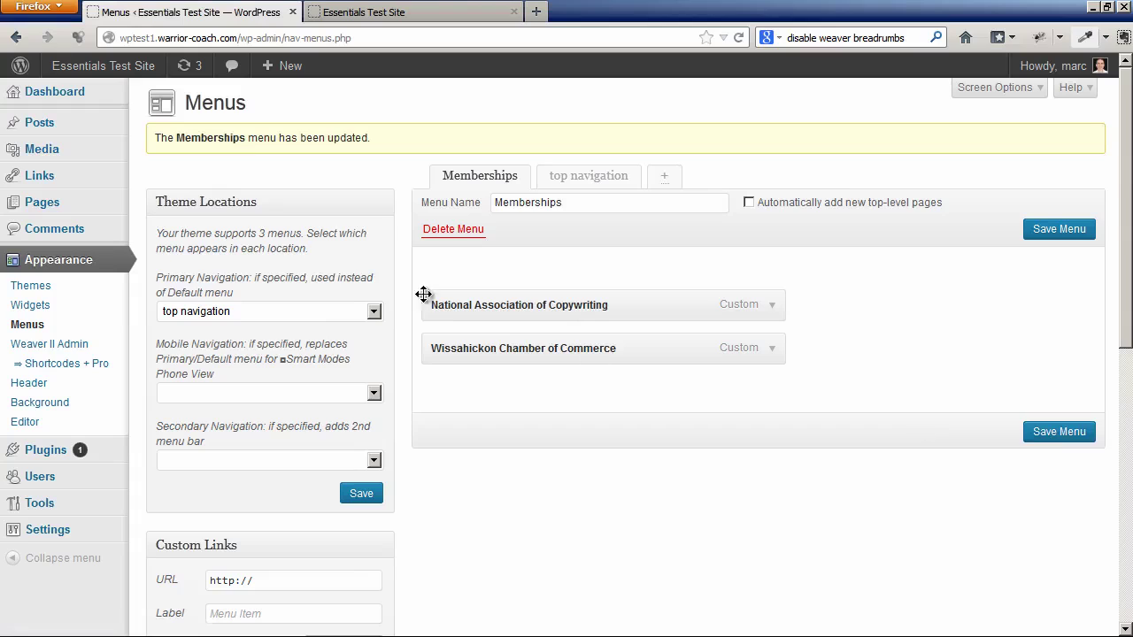
Step: Add a Custom Menu widget titled "Memberships" using the Memberships menu below Categories in the Primary (top) Sidebar, and save it
click(33, 307)
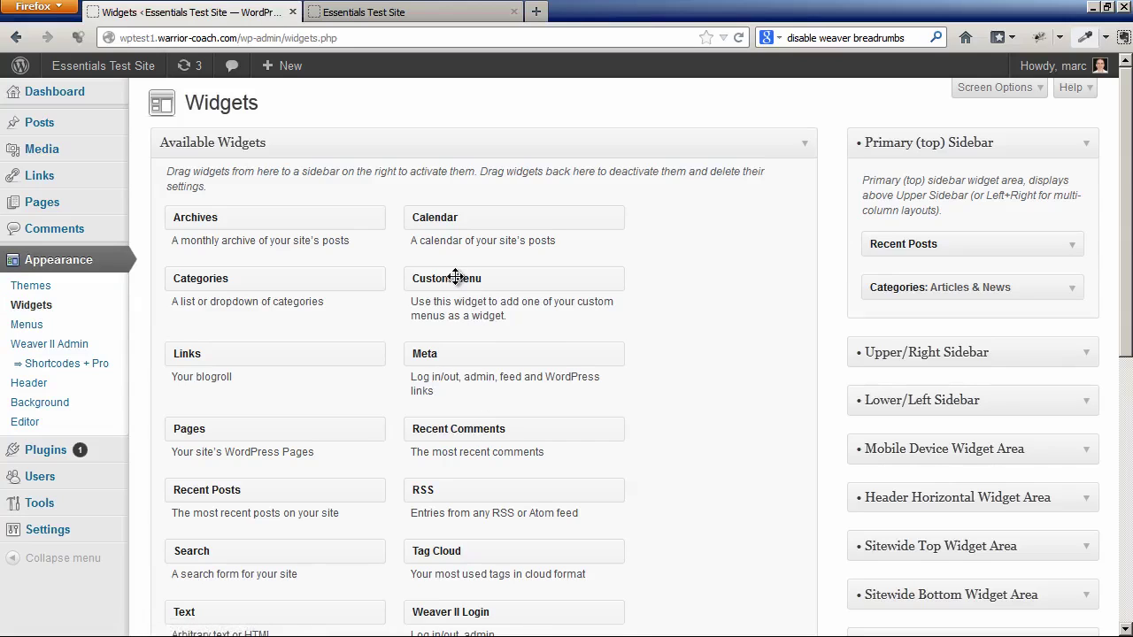
drag(452, 278, 914, 329)
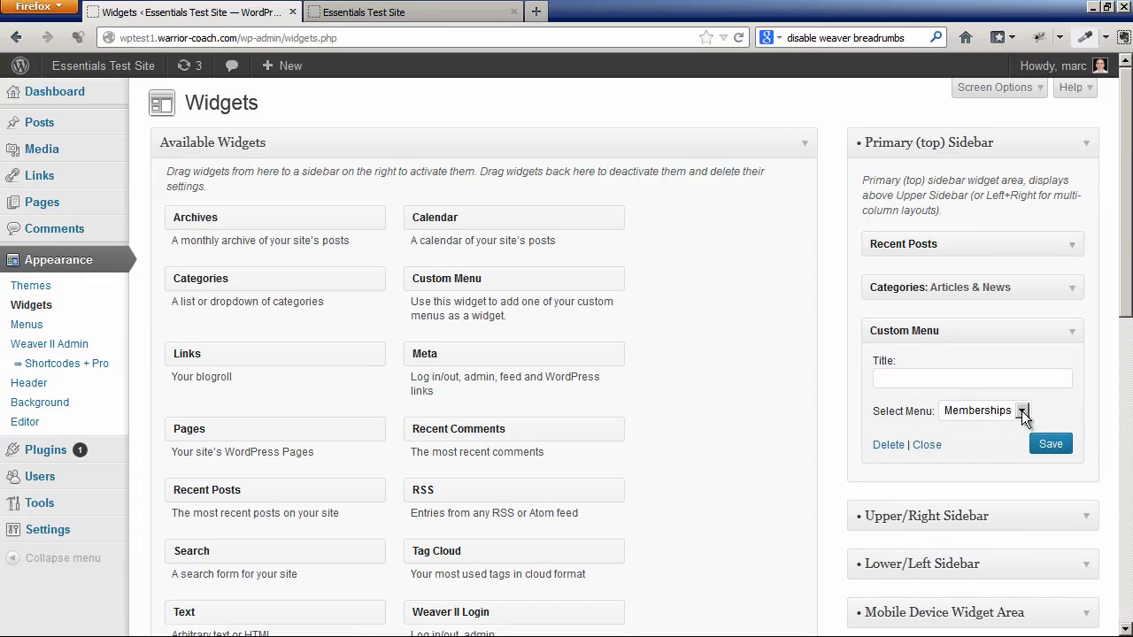
click(1023, 412)
click(1023, 412)
click(894, 381)
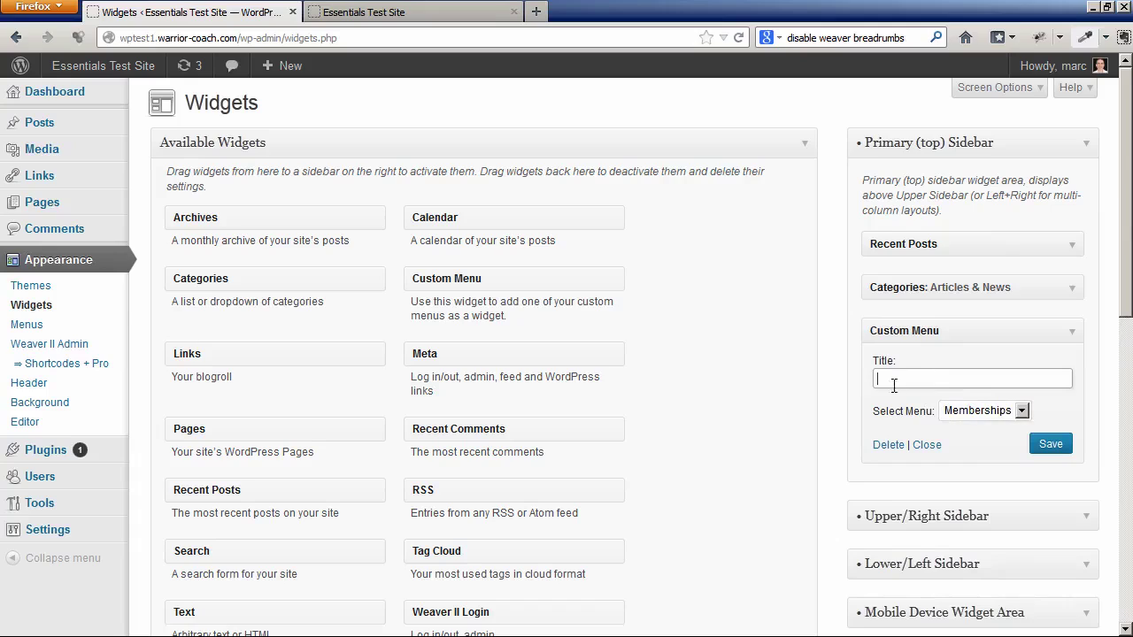
text(Memberships)
click(1050, 445)
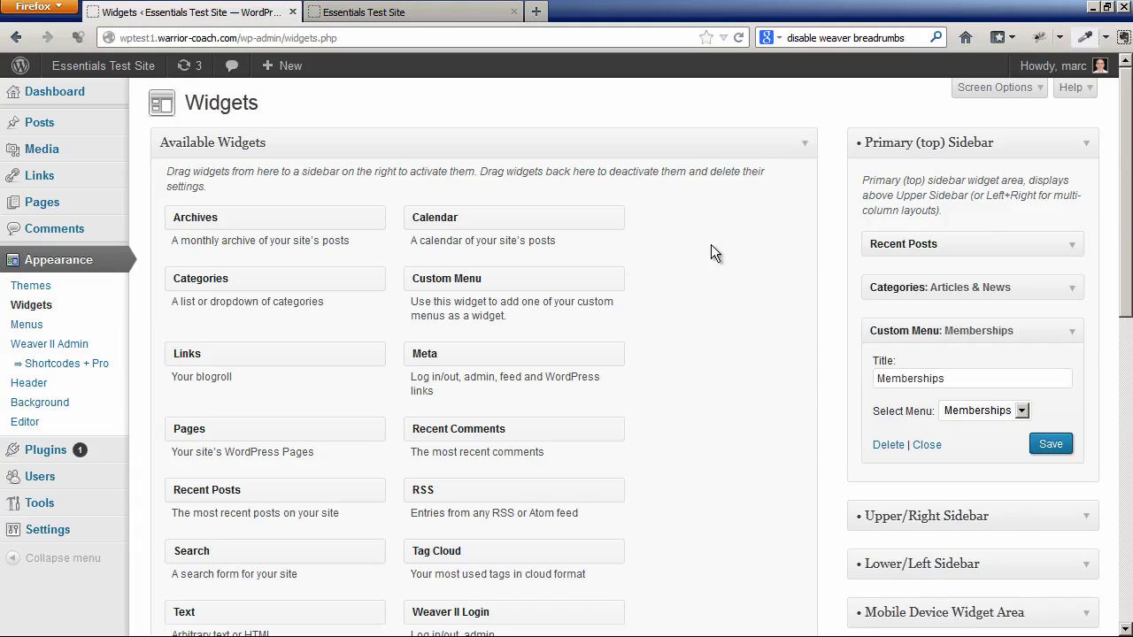
Step: Reload the site's home page to check the Memberships menu in the sidebar
click(480, 15)
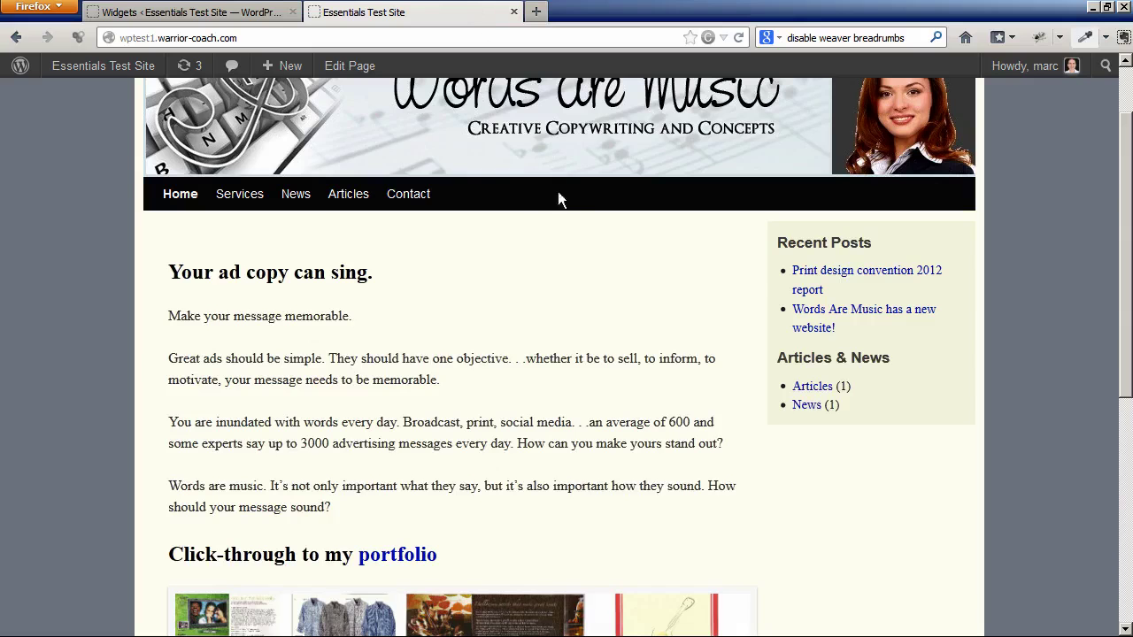
click(739, 39)
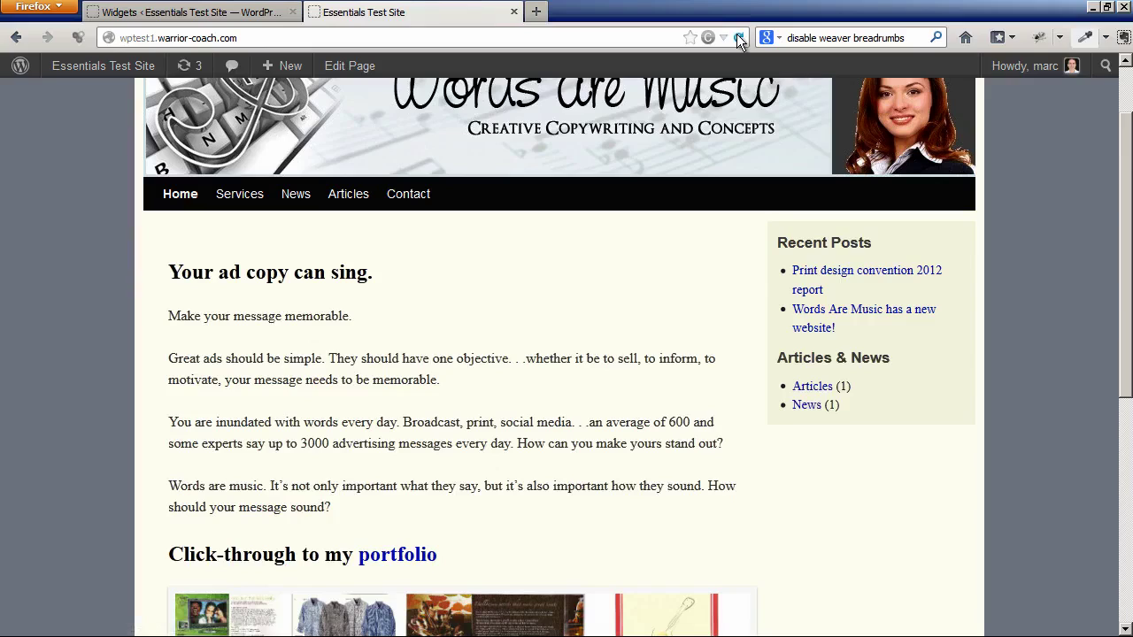